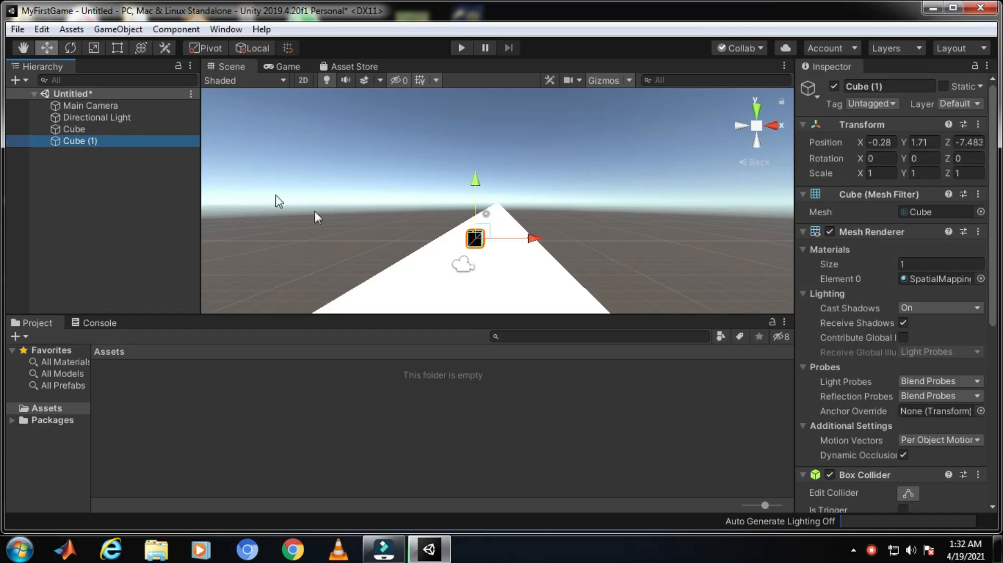
- Inspect the long ground cube and the directional light's settings, viewing the scene from several directions
scroll(448, 249, up, 1)
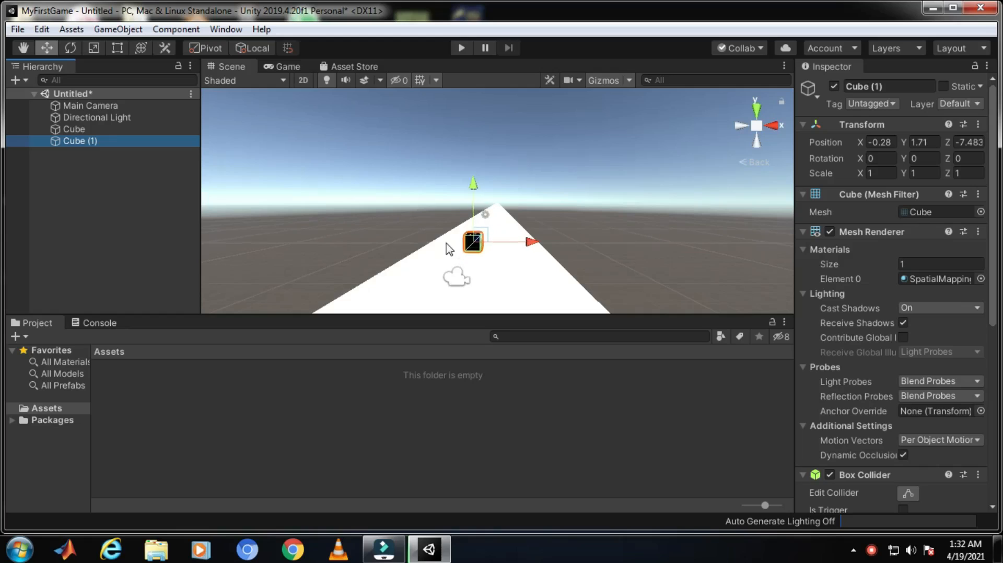
click(480, 253)
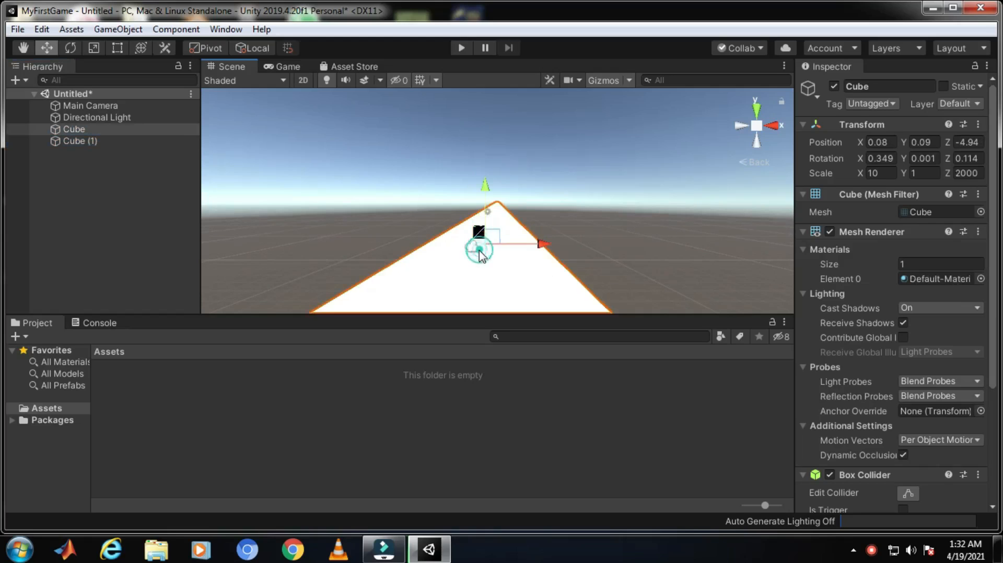
click(105, 118)
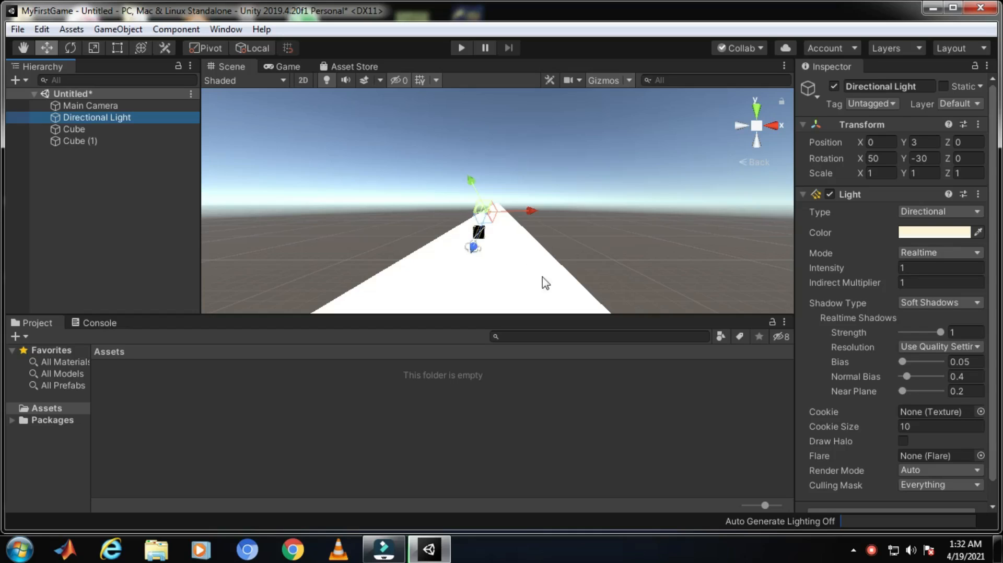
scroll(926, 448, down, 2)
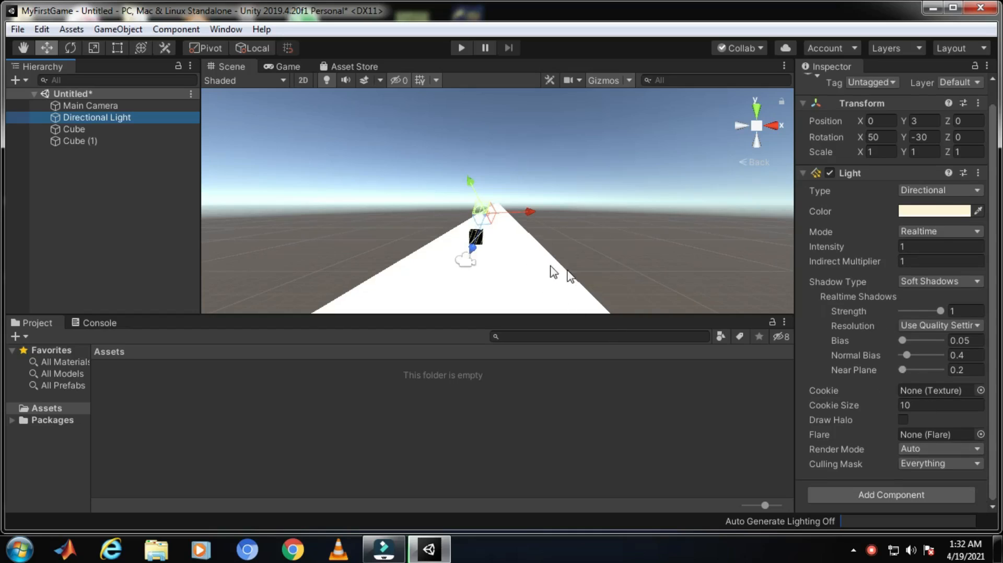
click(779, 128)
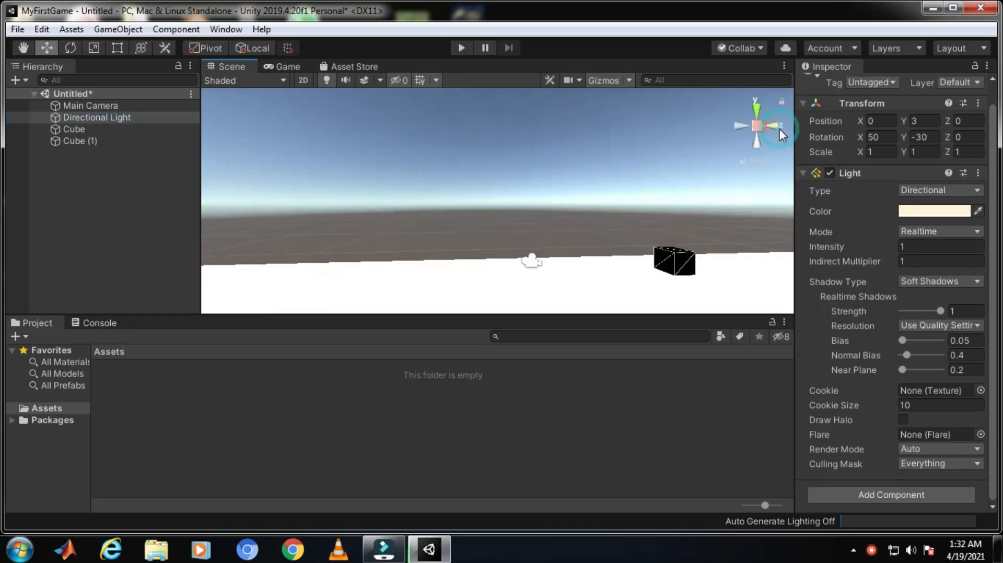
click(735, 128)
middle_drag(516, 264, 466, 172)
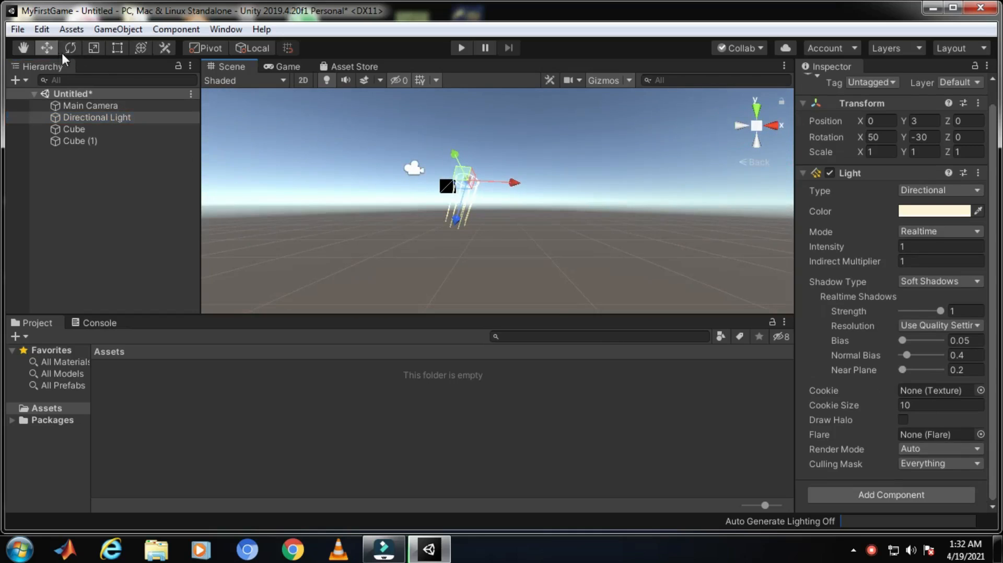
middle_drag(376, 149, 372, 239)
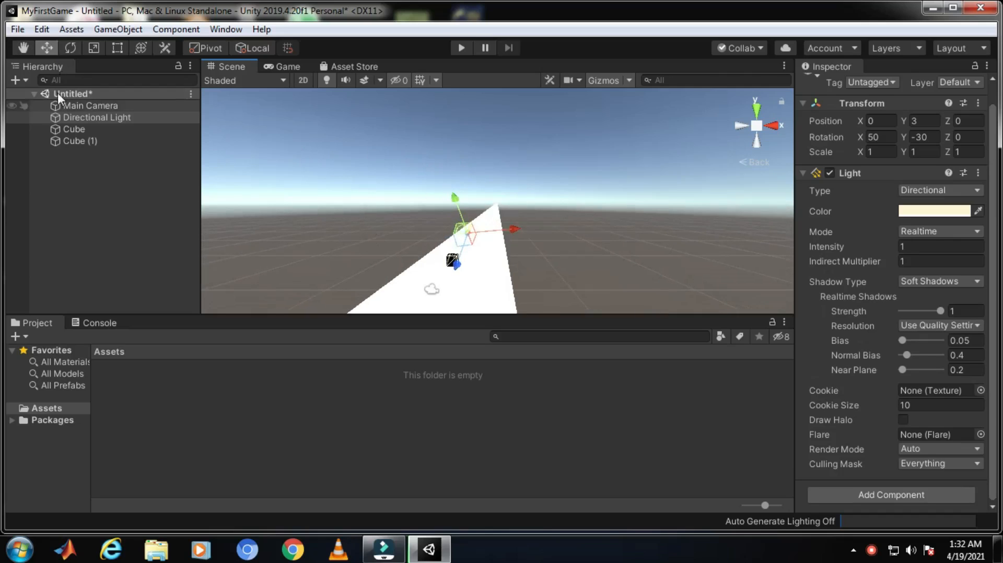
- Try the Rotate, Move and Hand tools with the directional light selected, and return to the Move tool
click(69, 49)
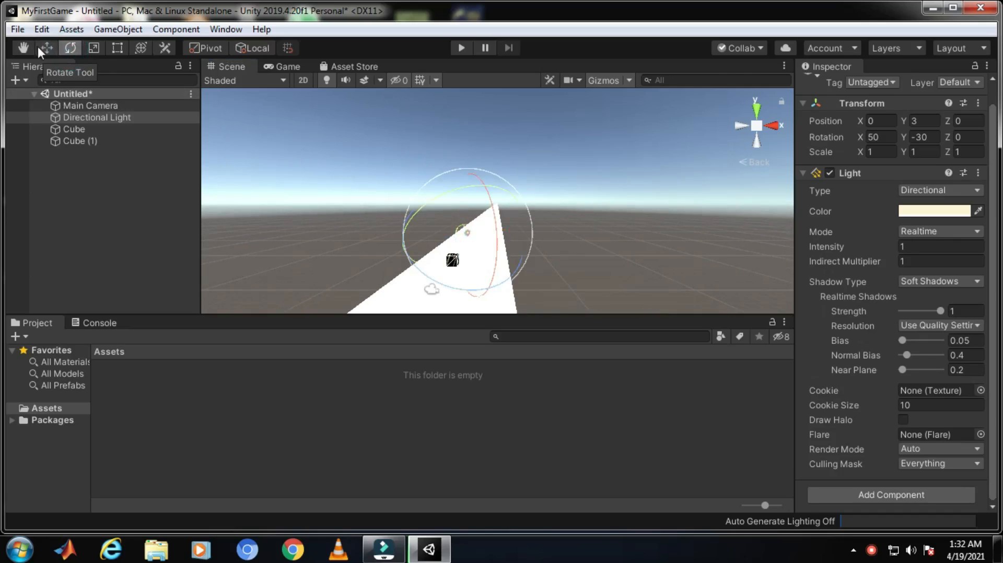
click(43, 49)
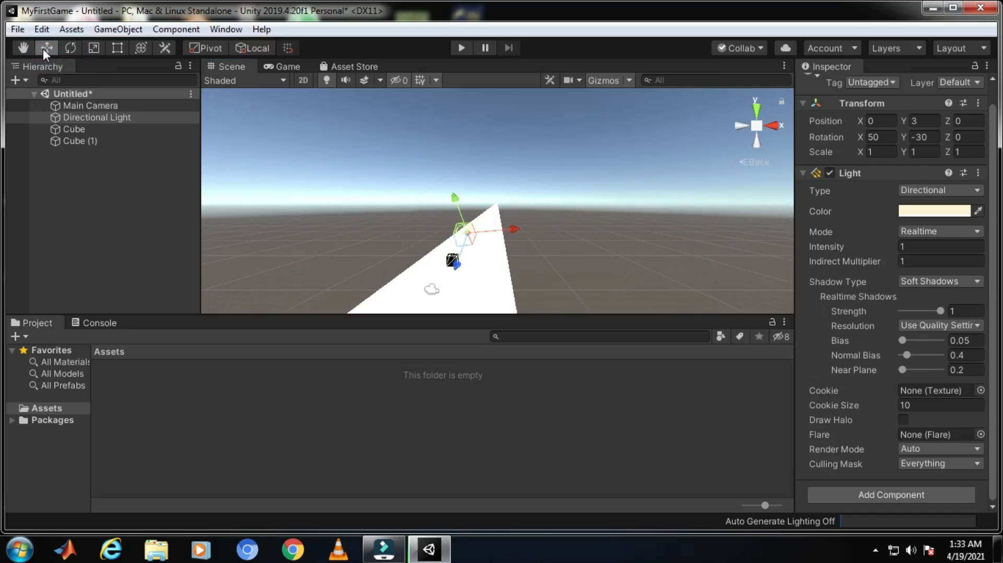
click(21, 49)
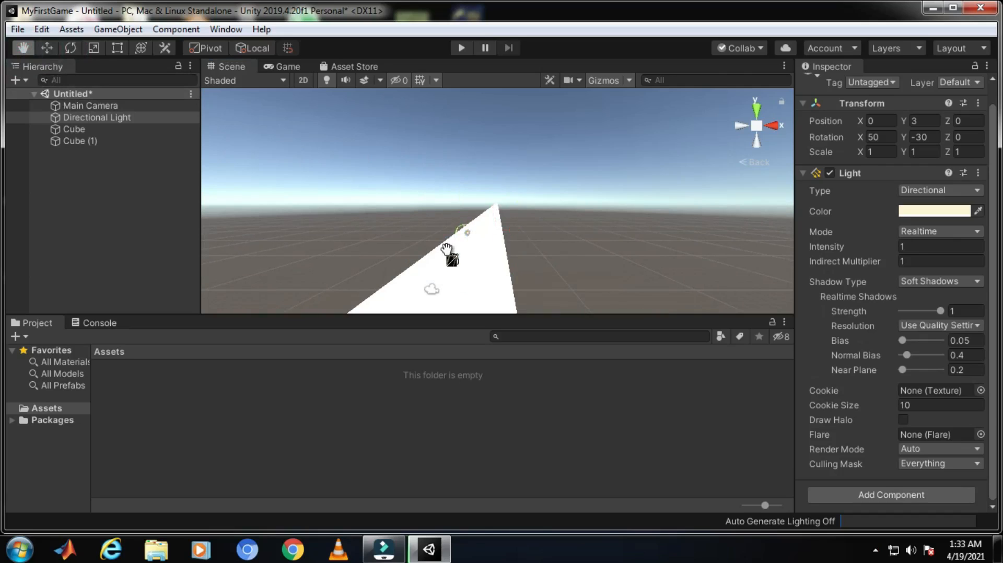
click(50, 45)
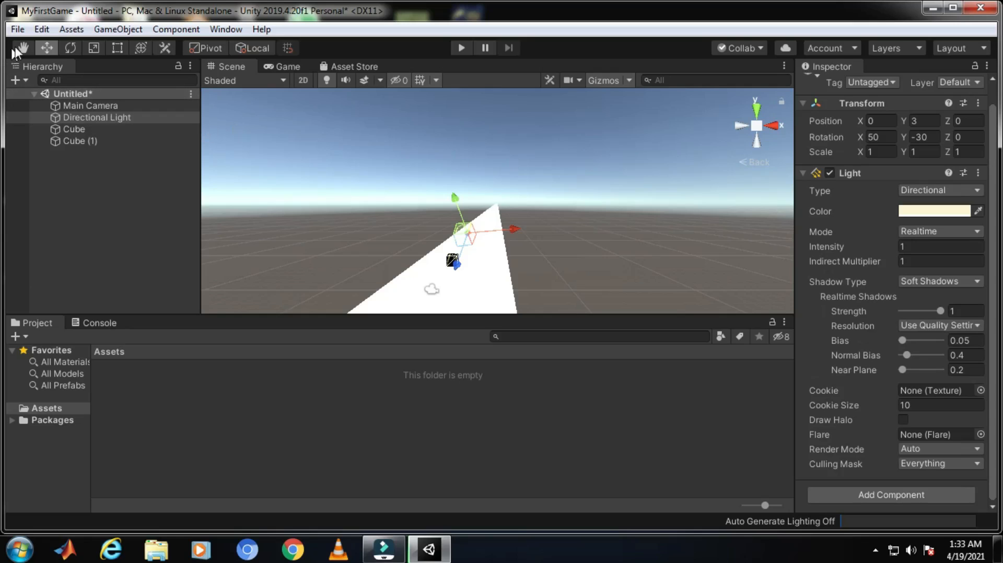
- Set the external script editor to Visual Studio Code in the editor preferences and close them
click(40, 30)
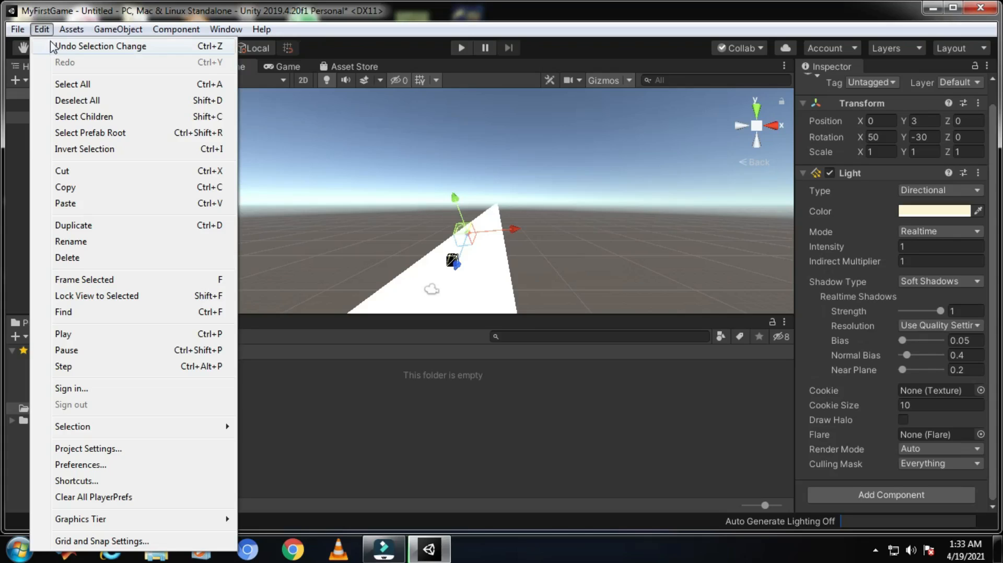
click(79, 464)
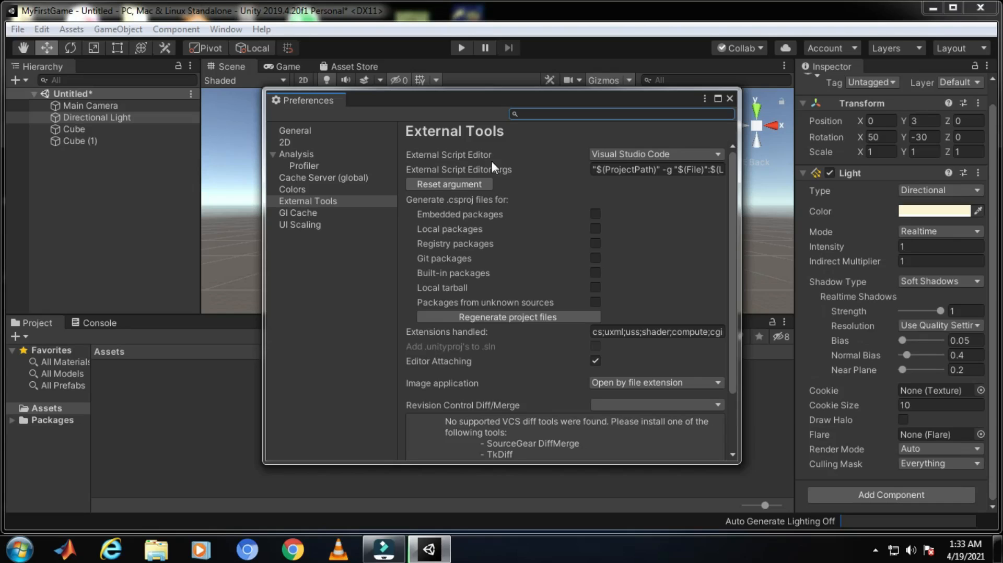
click(622, 152)
click(626, 189)
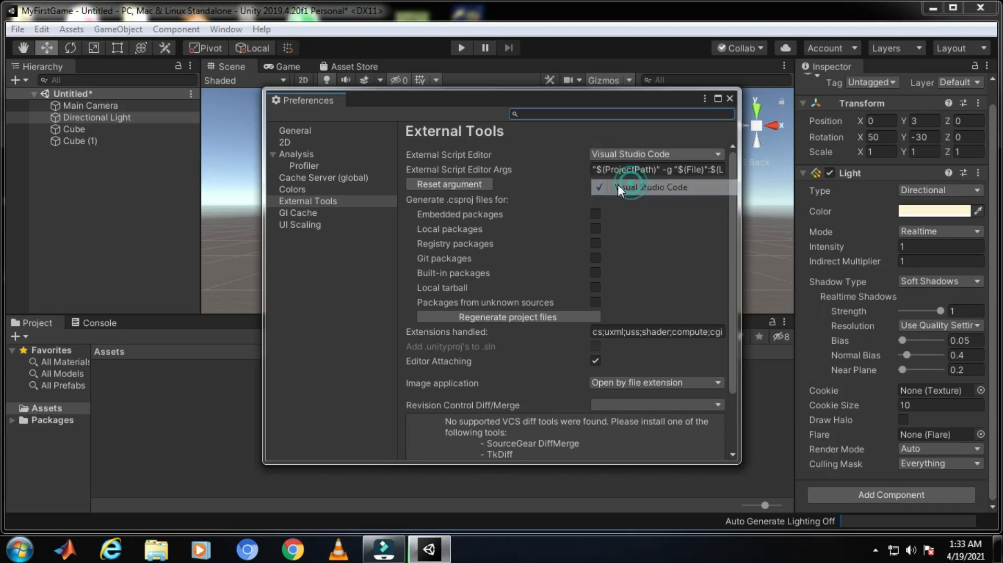
click(708, 153)
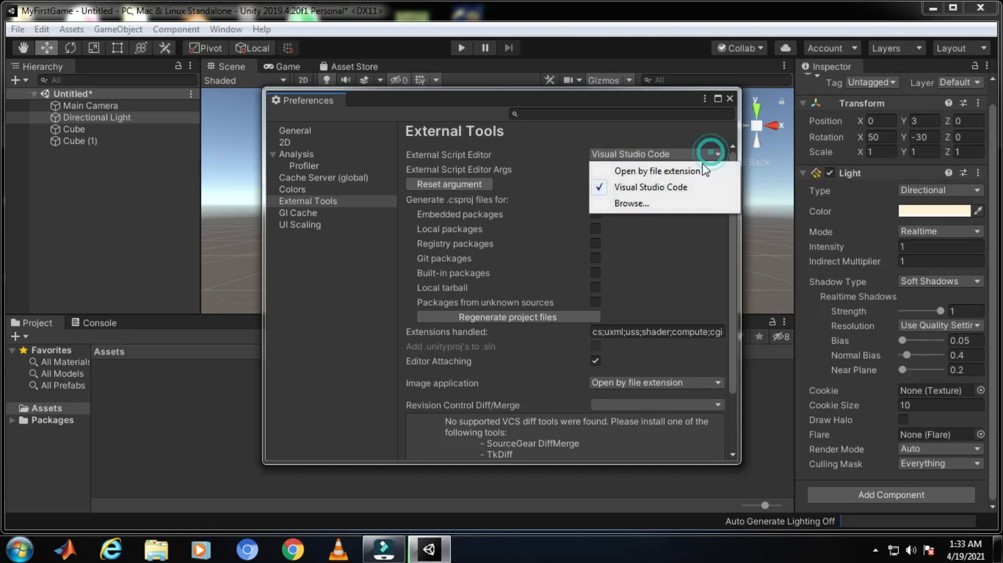
click(677, 186)
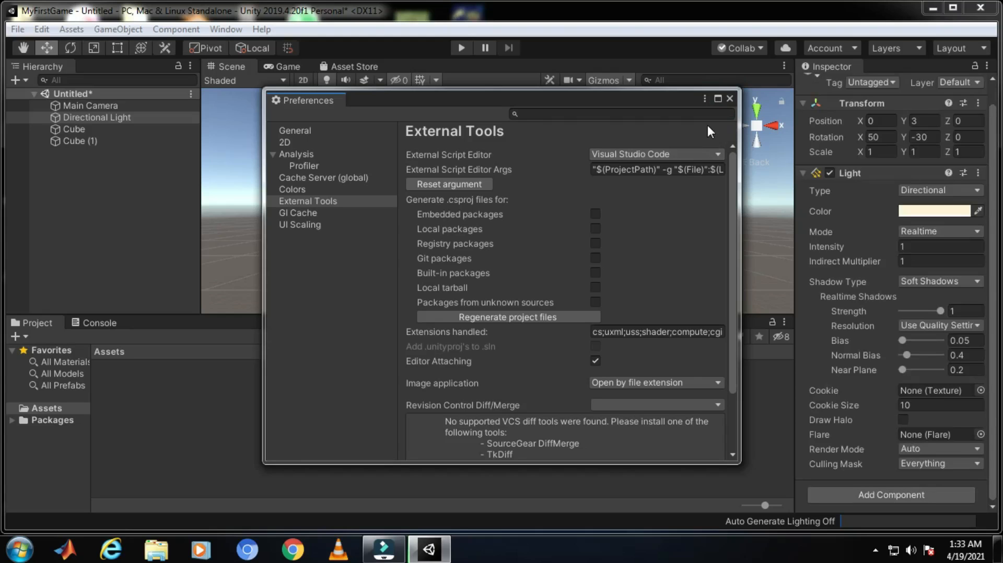
click(729, 98)
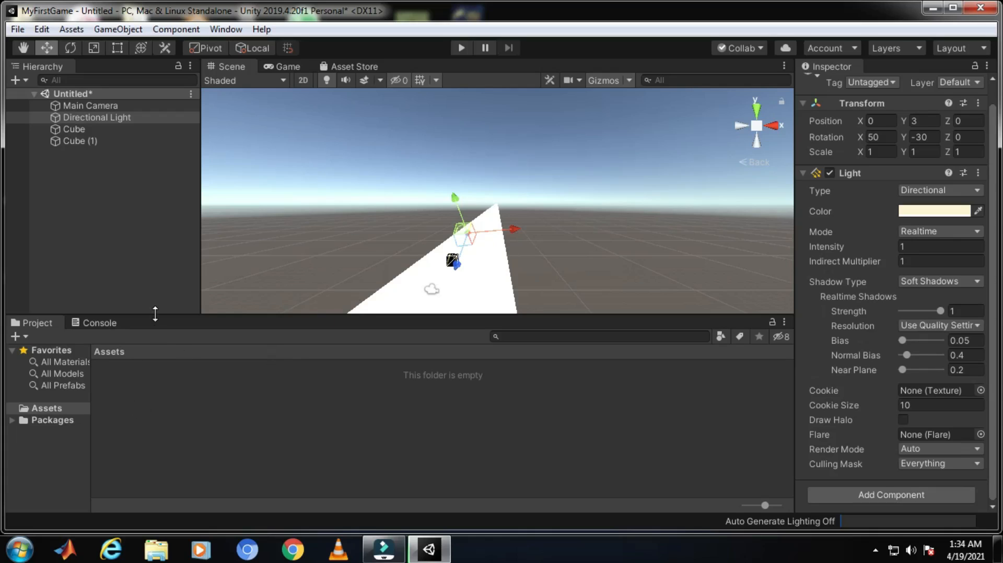
- Show the project's Assets folder in Windows Explorer and open it
click(184, 378)
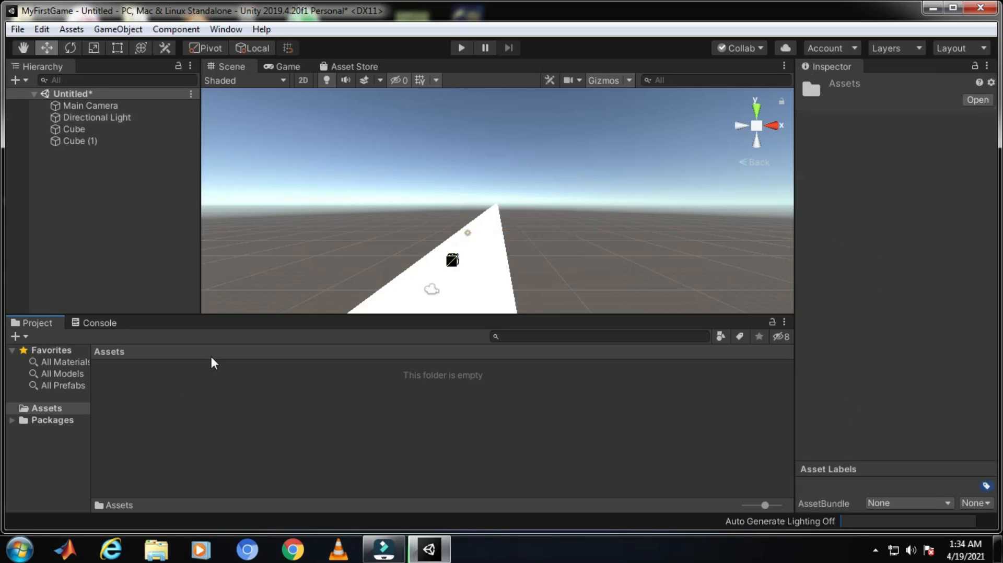
click(191, 391)
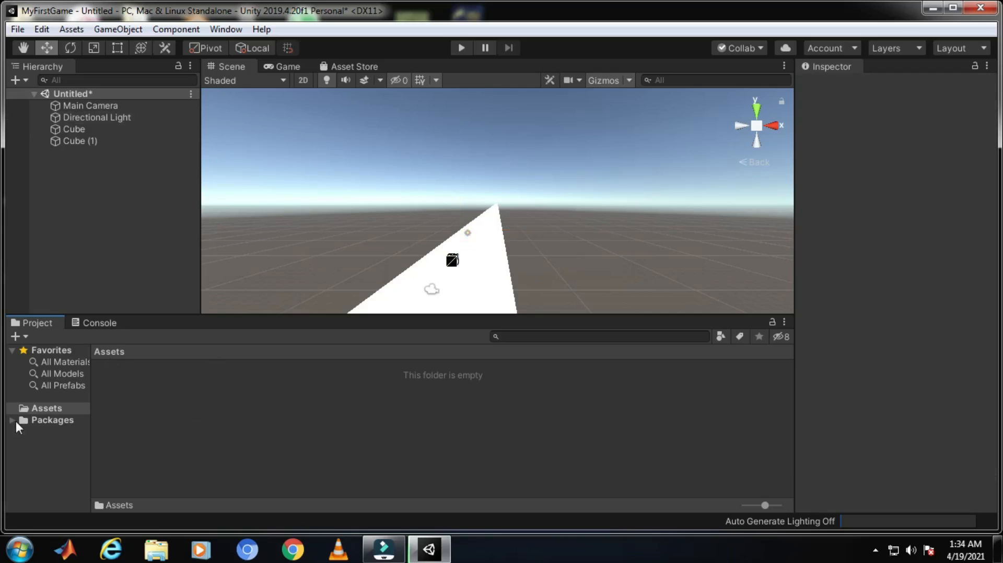
right_click(34, 408)
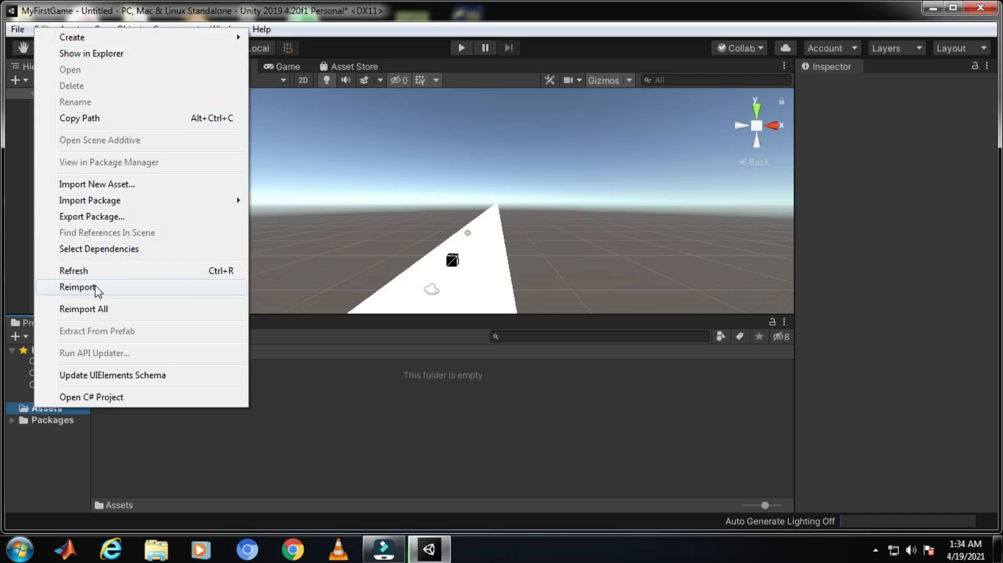
click(95, 53)
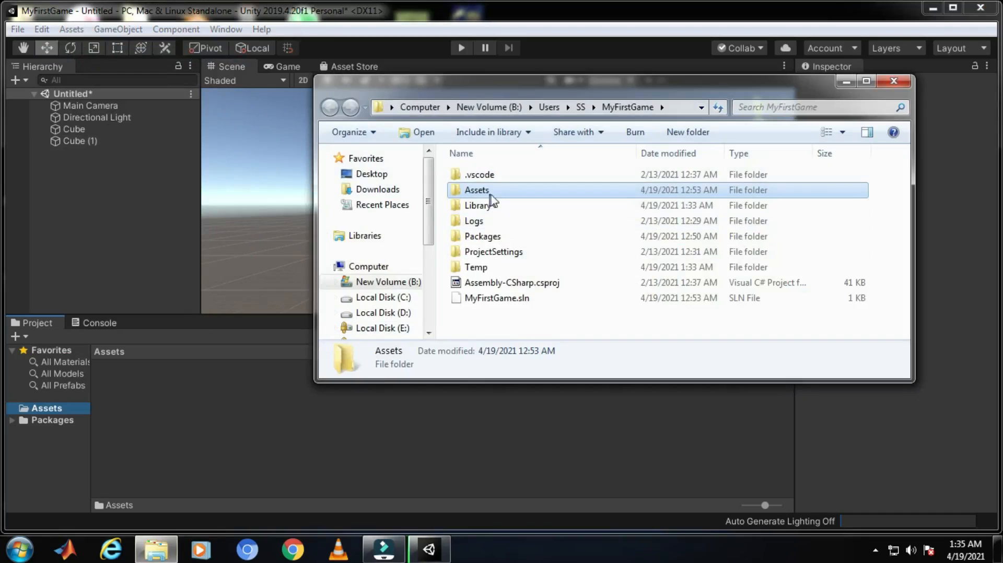
click(418, 130)
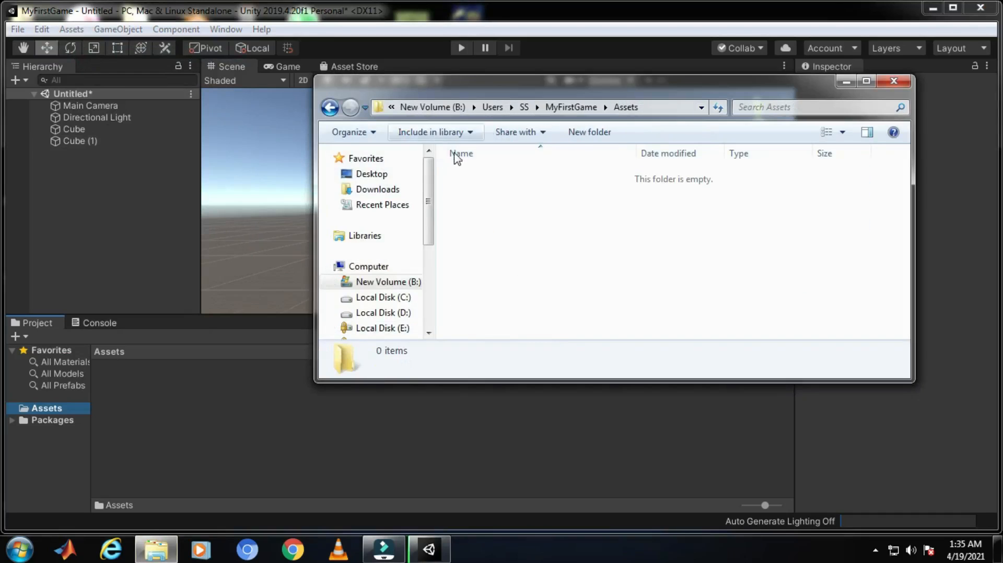
- Create a new folder named Scripts inside the Assets folder
right_click(534, 224)
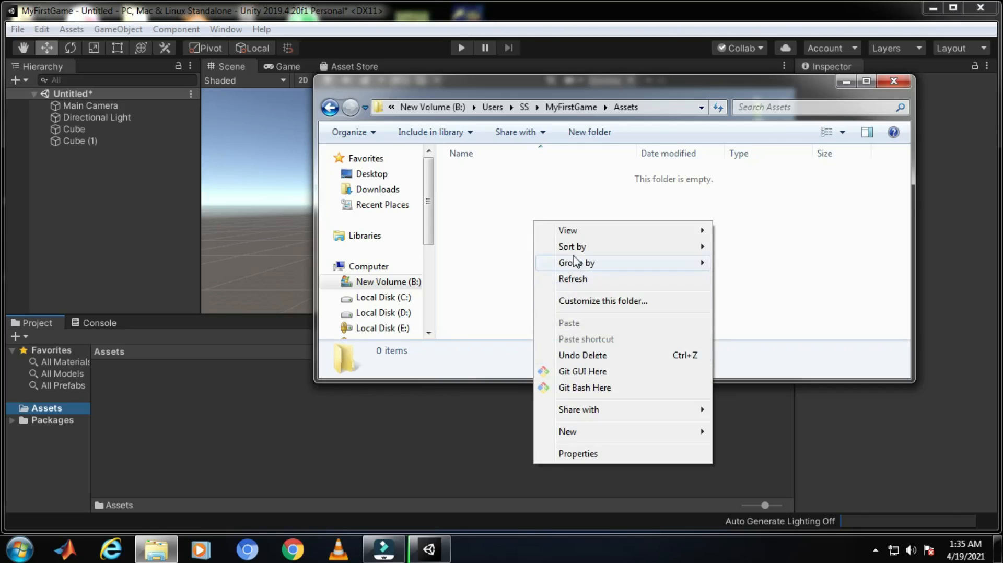
click(515, 270)
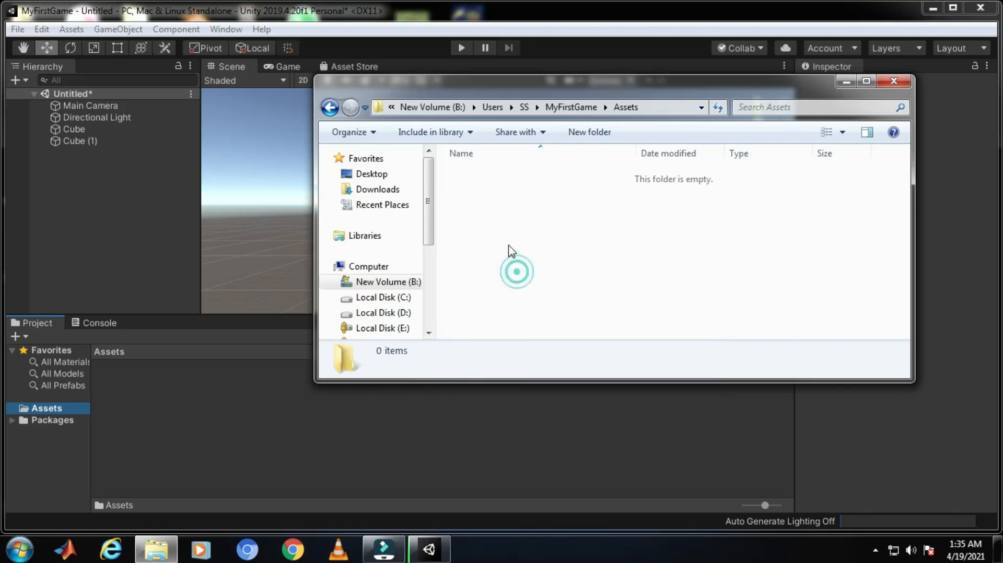
click(574, 132)
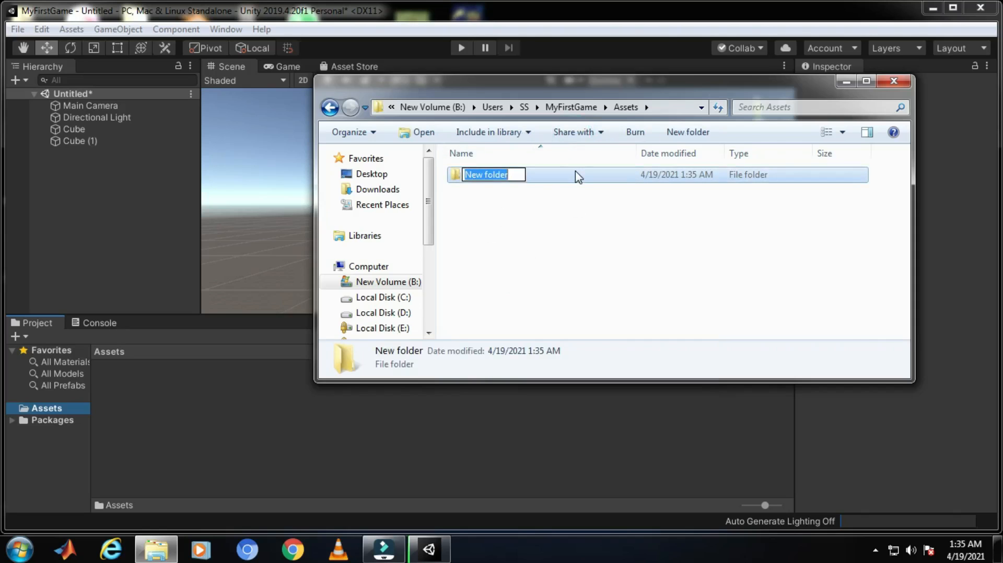
text(Scri)
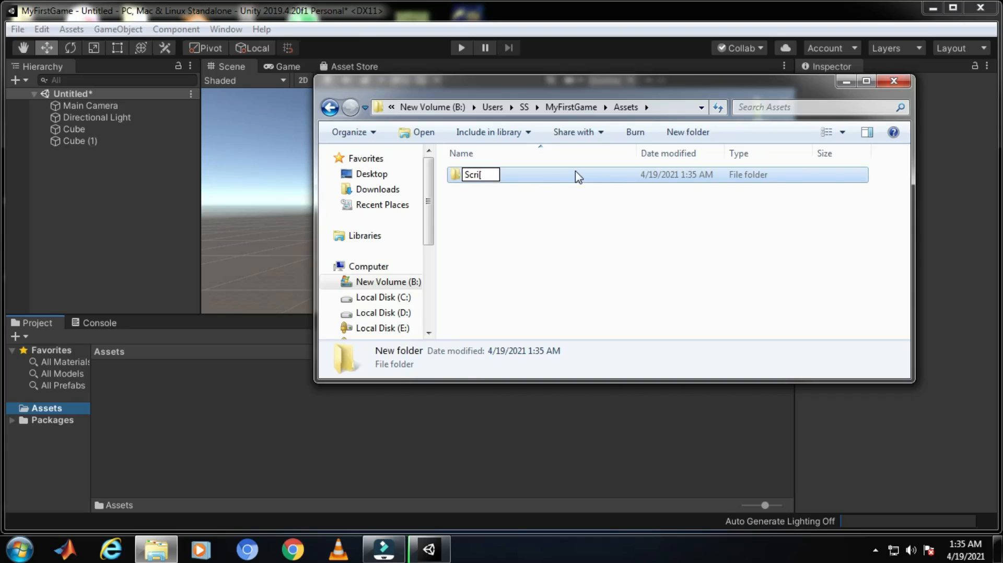
key(BackSpace)
text(pts)
key(Return)
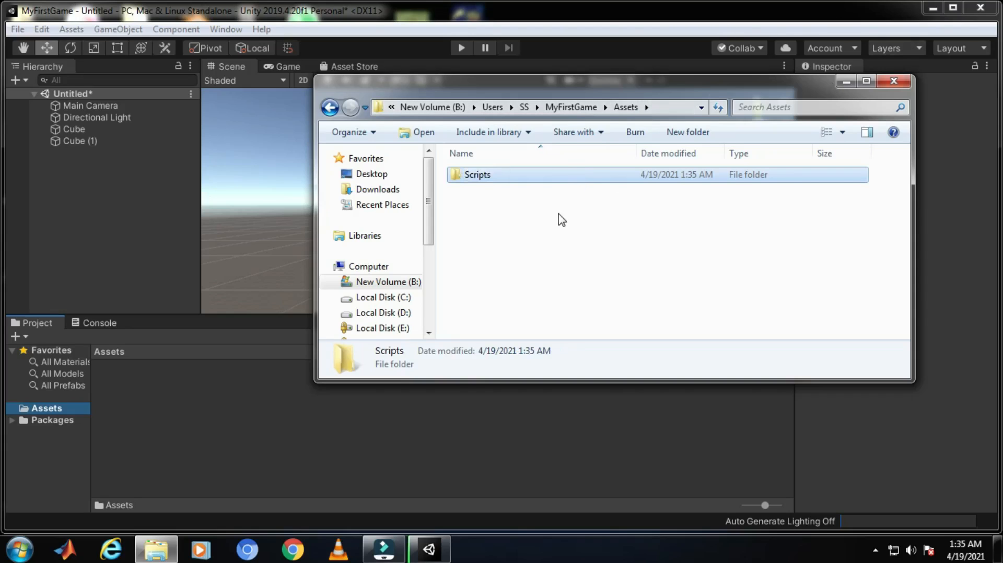
- Close the Explorer window and check the Scripts folder among the project assets in Unity
key(Return)
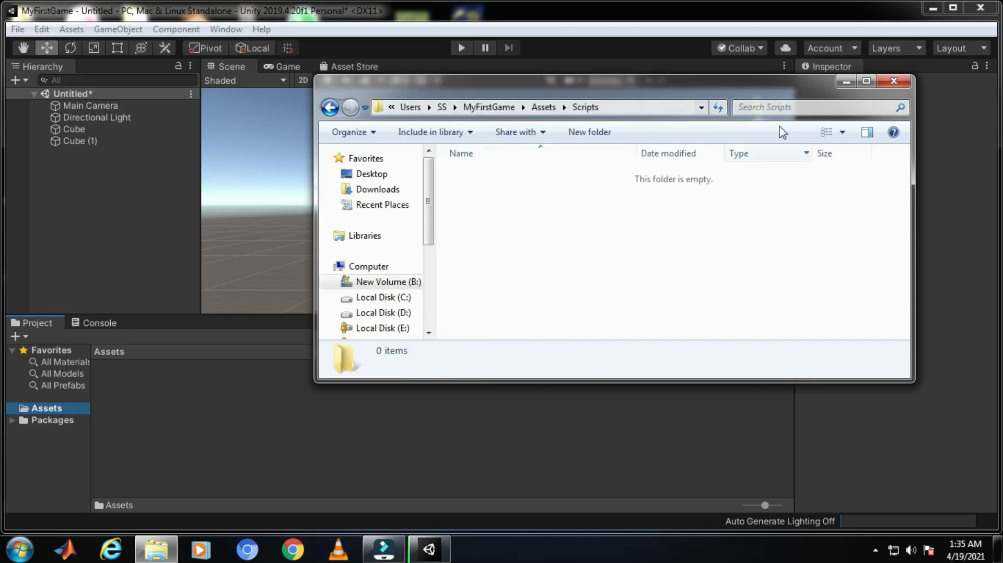
click(892, 82)
click(121, 395)
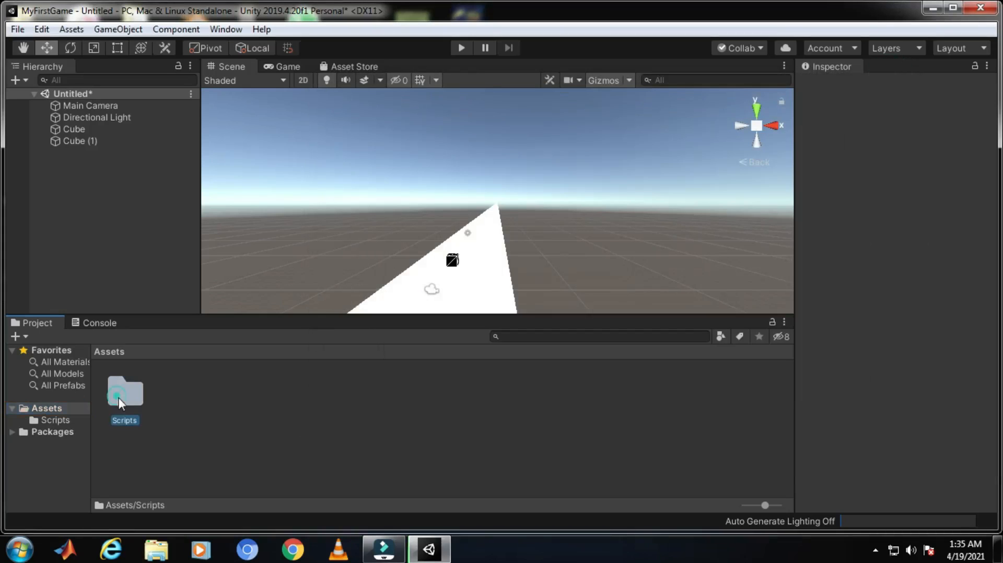
right_click(186, 401)
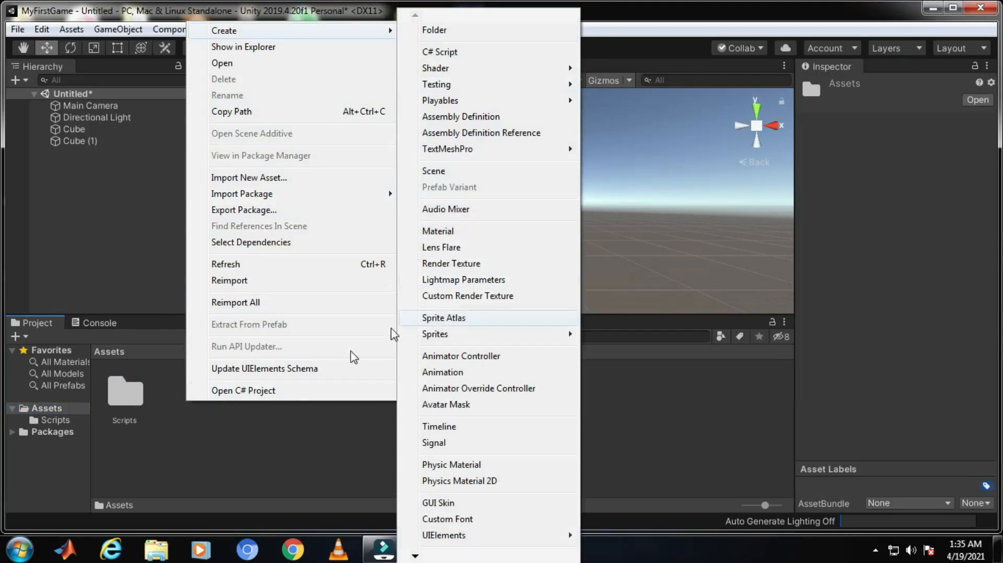
click(287, 468)
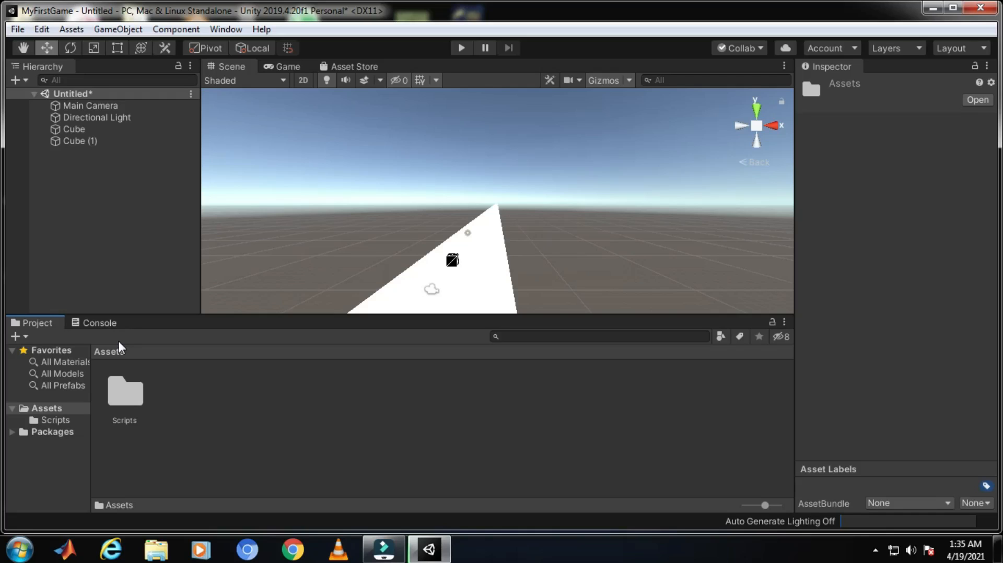
- Select Cube (1) and examine its position on the long ground cube from different views
click(79, 129)
click(73, 141)
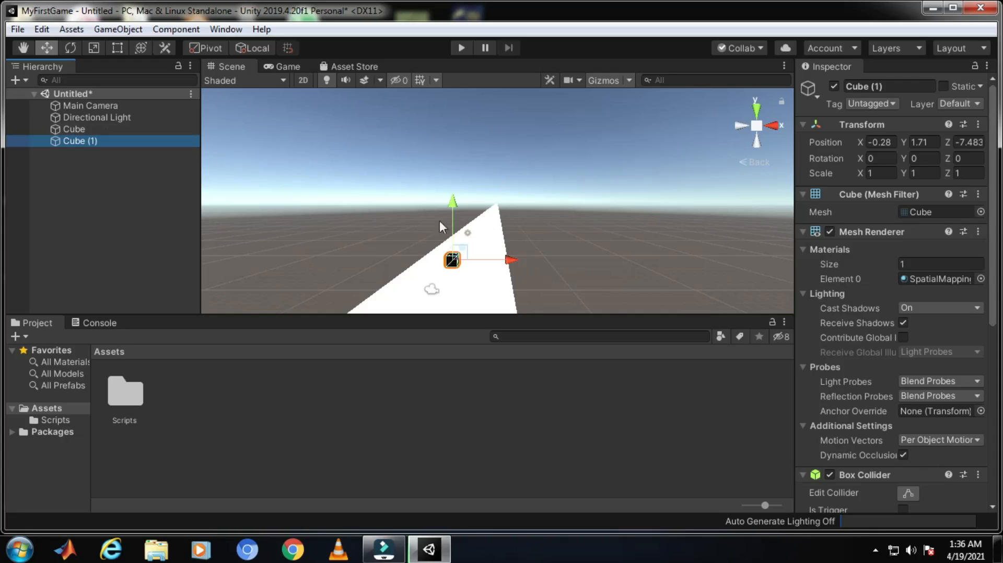
scroll(478, 247, up, 4)
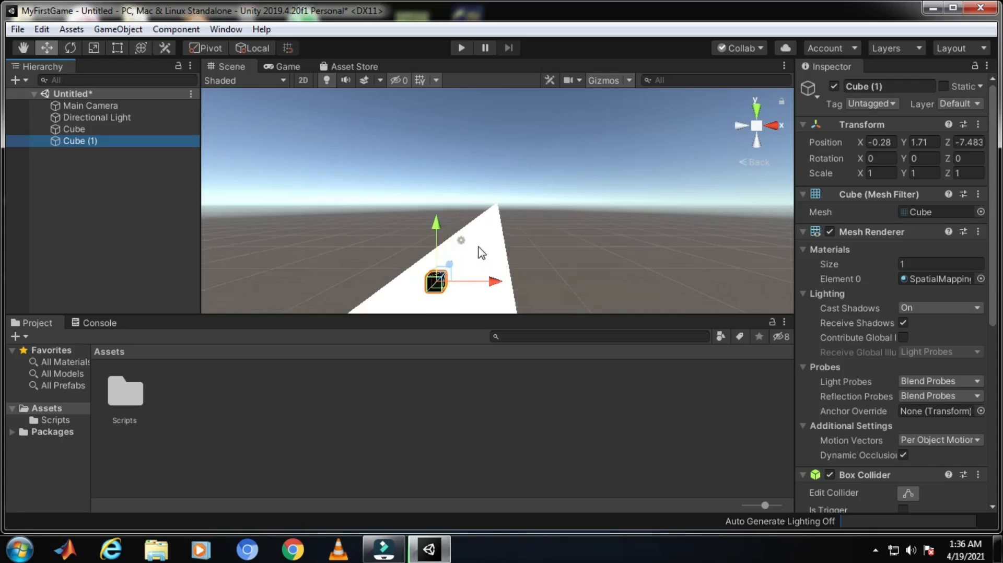
middle_drag(478, 246, 509, 146)
middle_drag(494, 204, 405, 271)
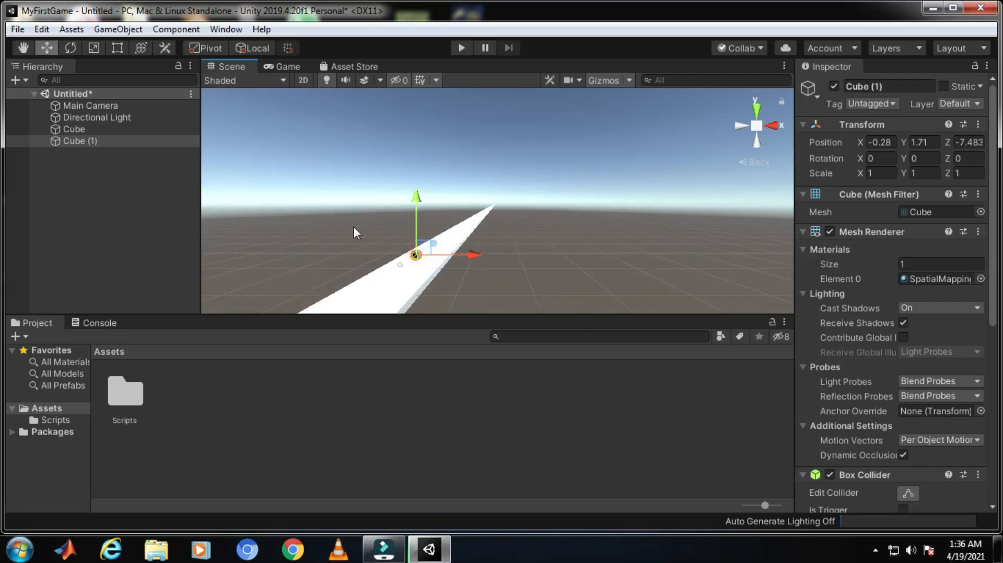
scroll(412, 271, up, 3)
middle_drag(418, 272, 464, 241)
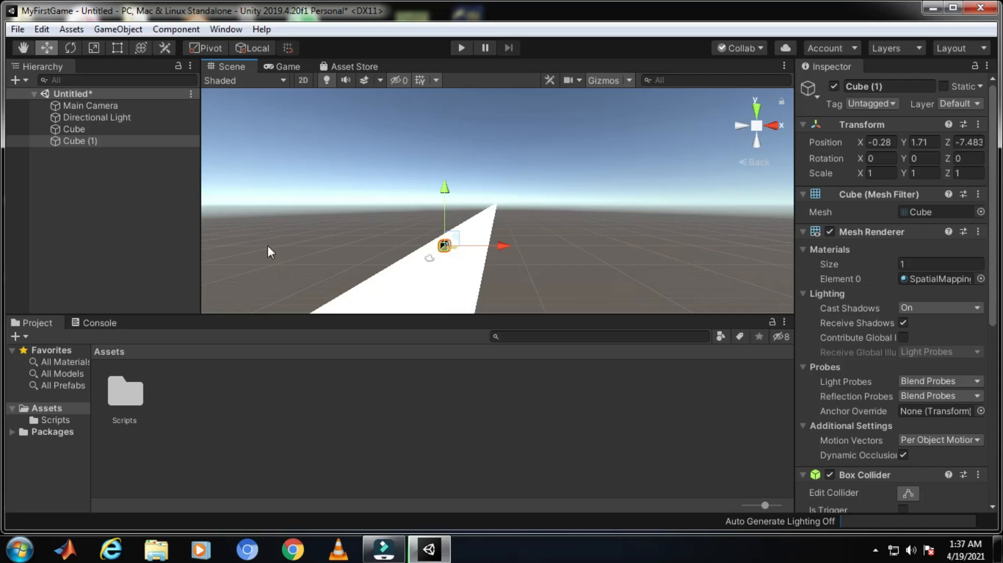
- Open the Scripts folder in the project assets
click(113, 399)
double_click(114, 401)
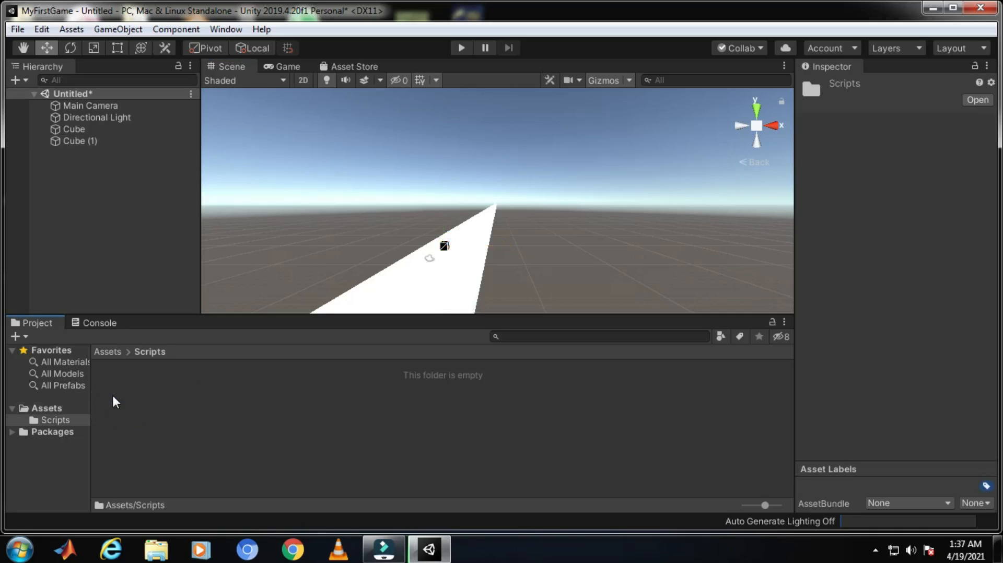
right_click(304, 401)
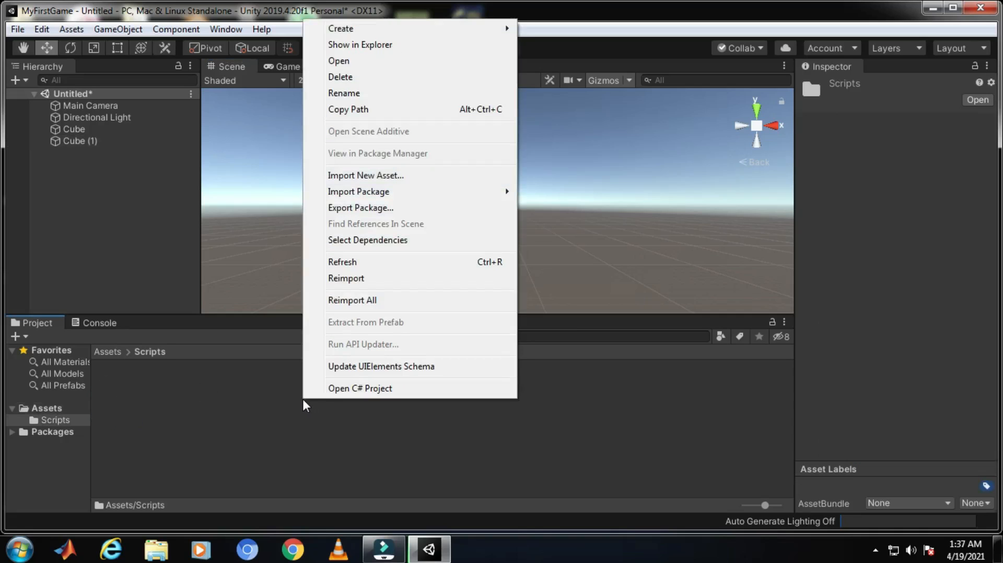
click(254, 388)
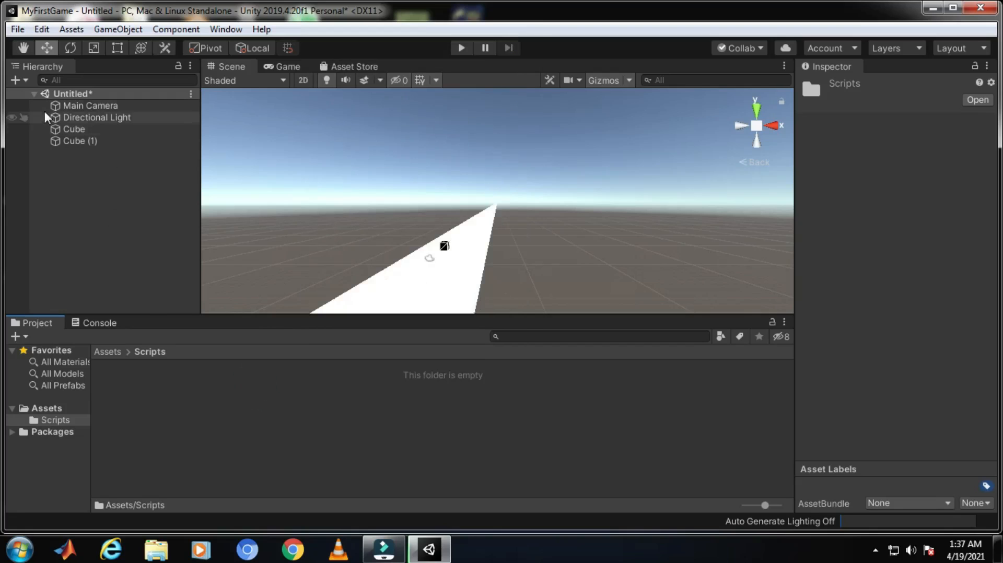
- Add a new script component named Run to Cube (1)
click(80, 140)
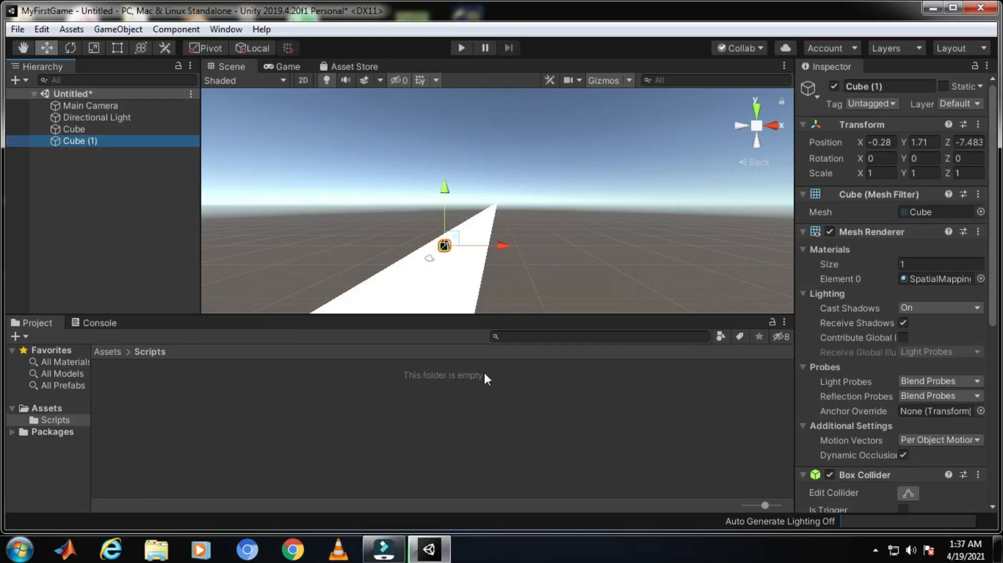
scroll(872, 463, down, 10)
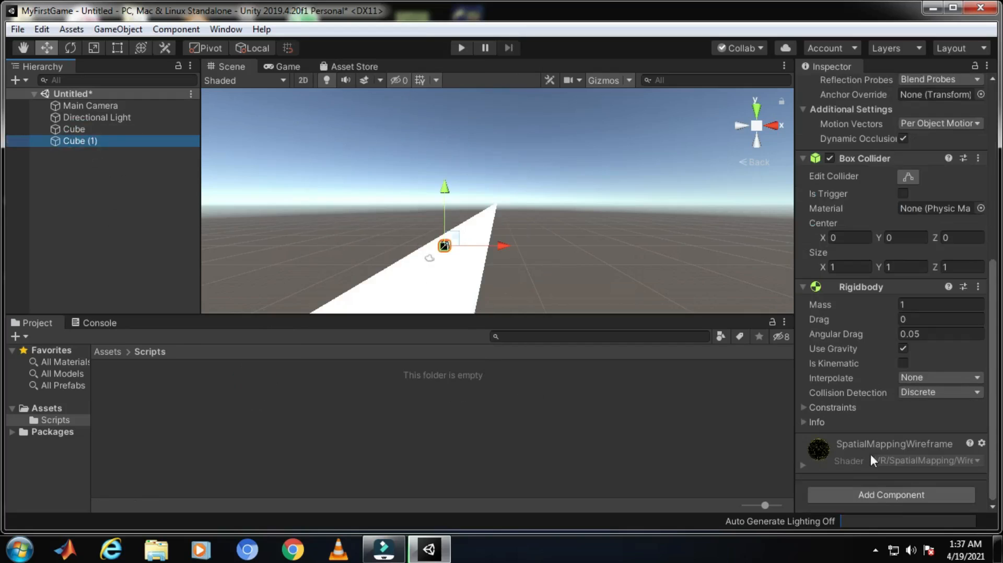
click(882, 496)
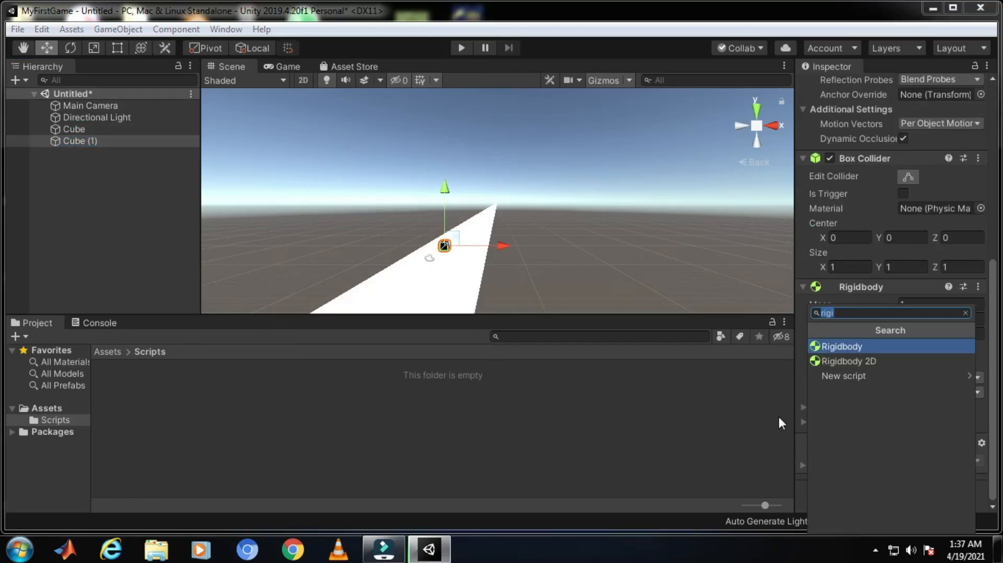
text(N)
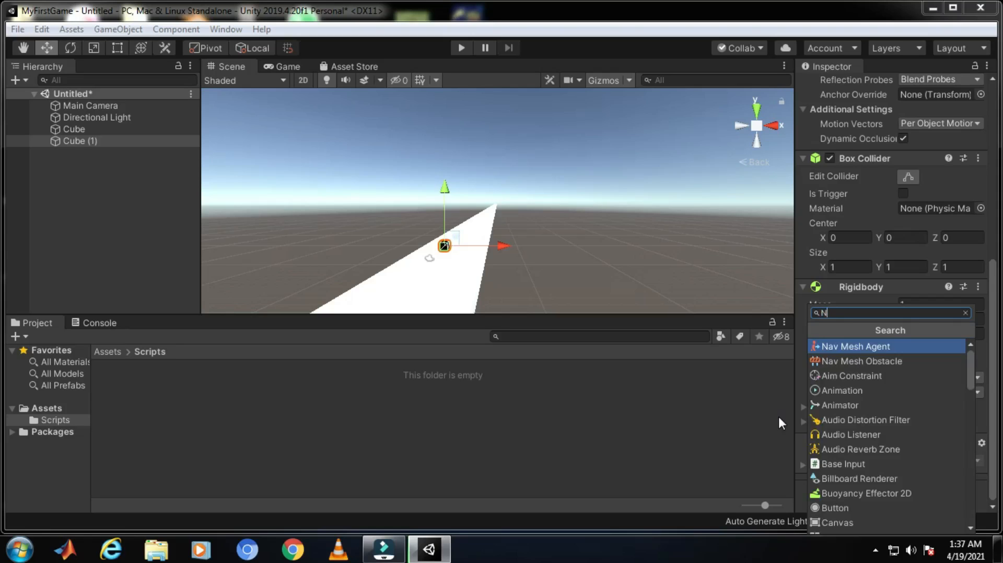
key(BackSpace)
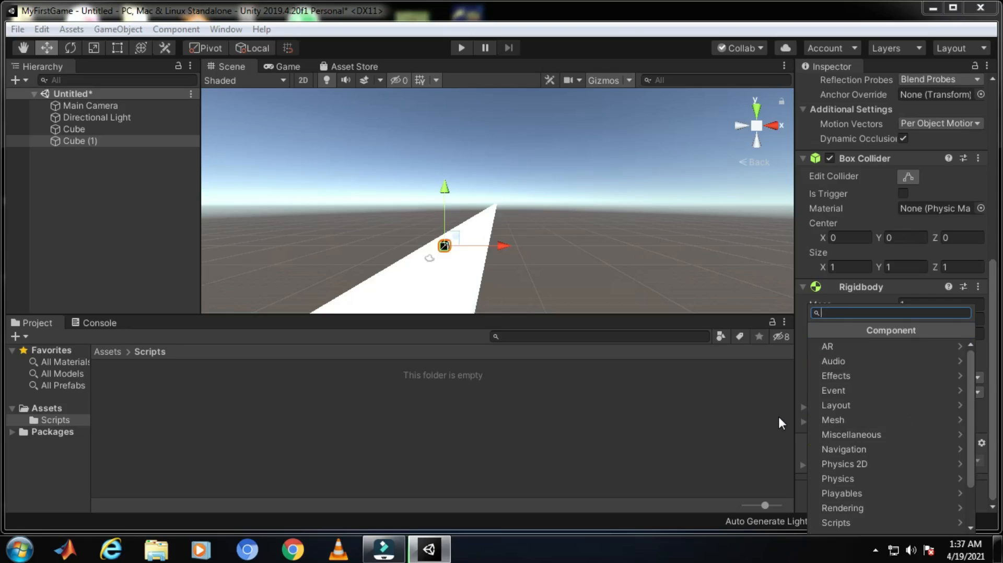
text(Run)
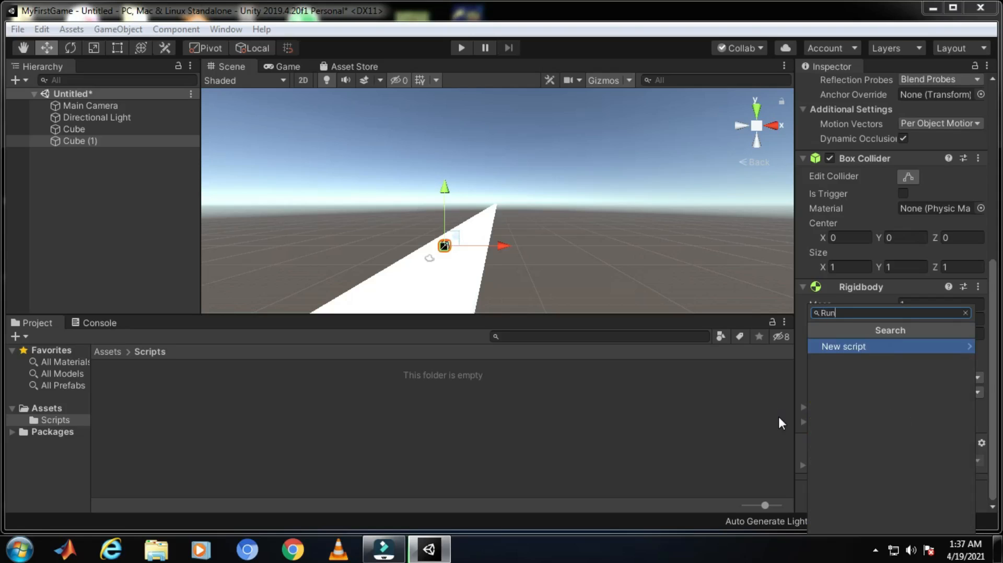
click(825, 347)
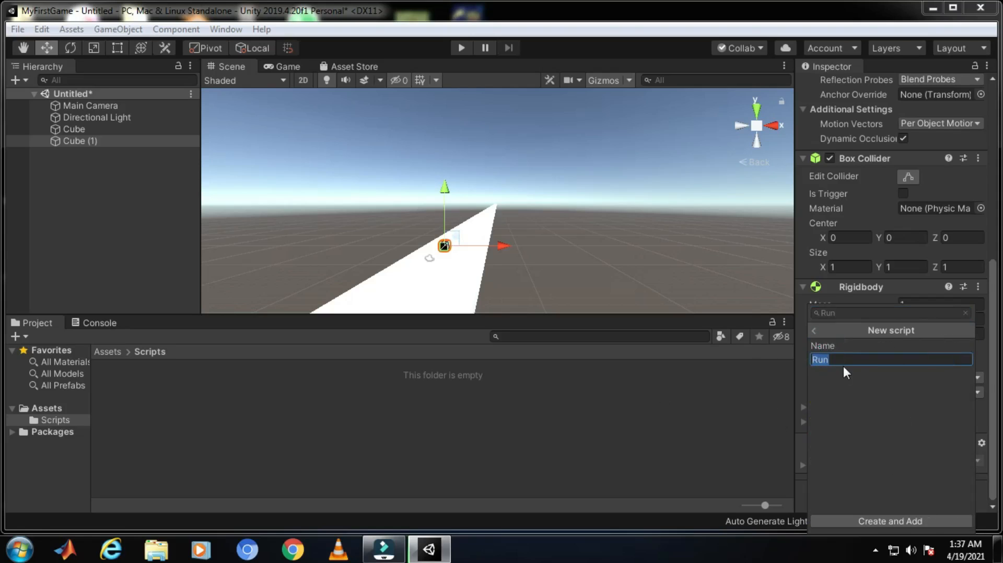
click(868, 521)
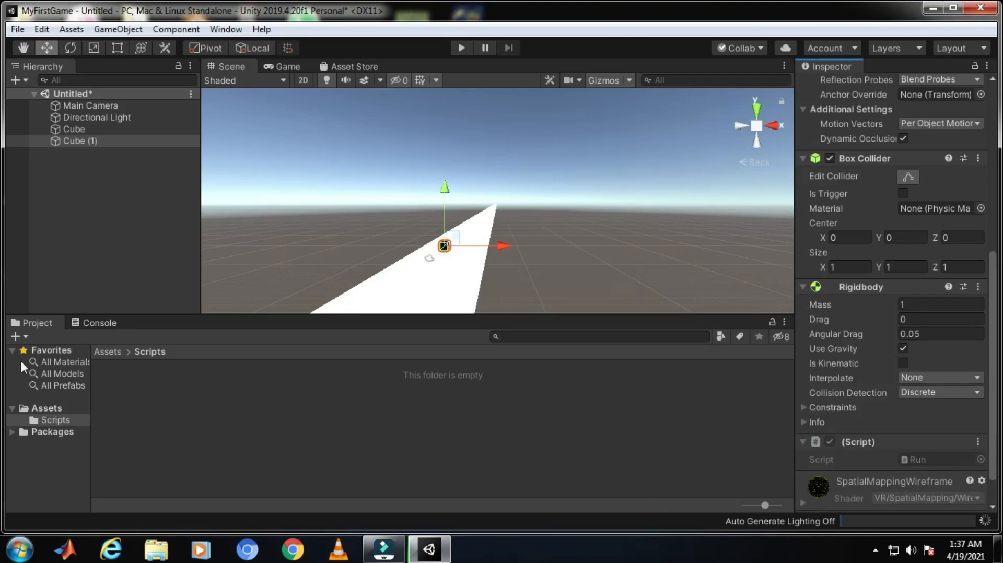
- Move the Run script from Assets into the Scripts folder and open that folder
click(108, 351)
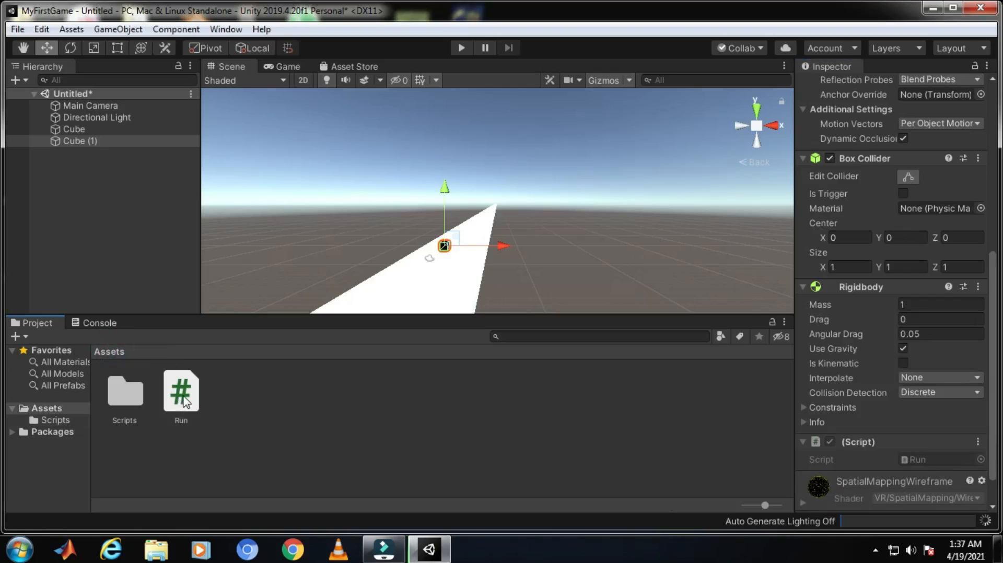
click(179, 401)
drag(183, 405, 121, 395)
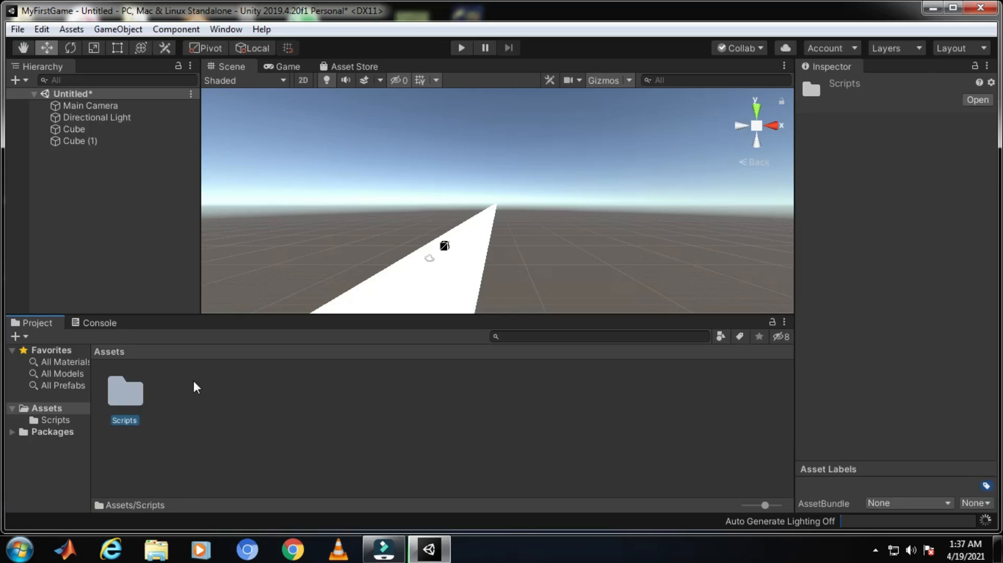
double_click(130, 412)
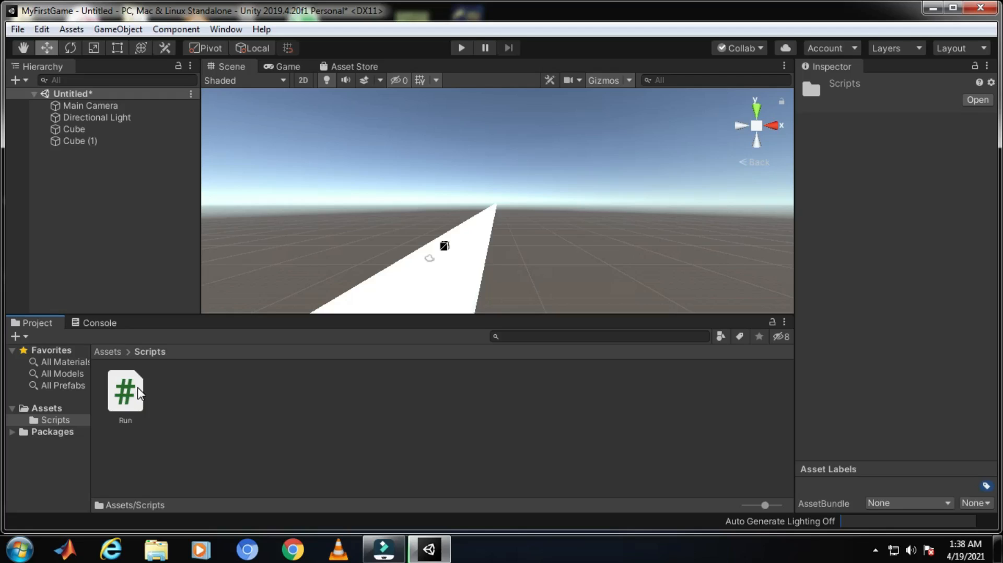
- Open the Run script in Visual Studio Code and install the recommended C# extension
click(103, 375)
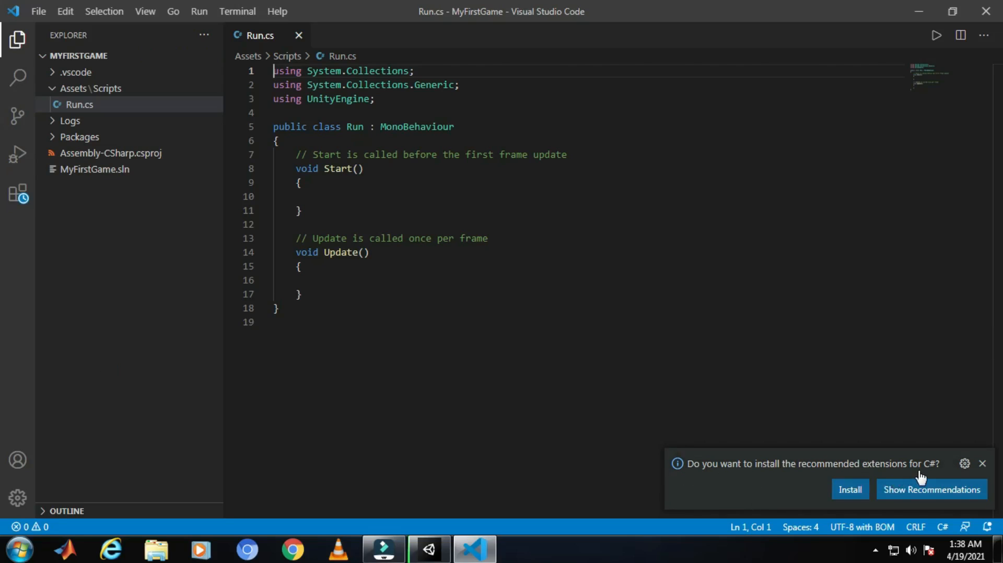
click(843, 492)
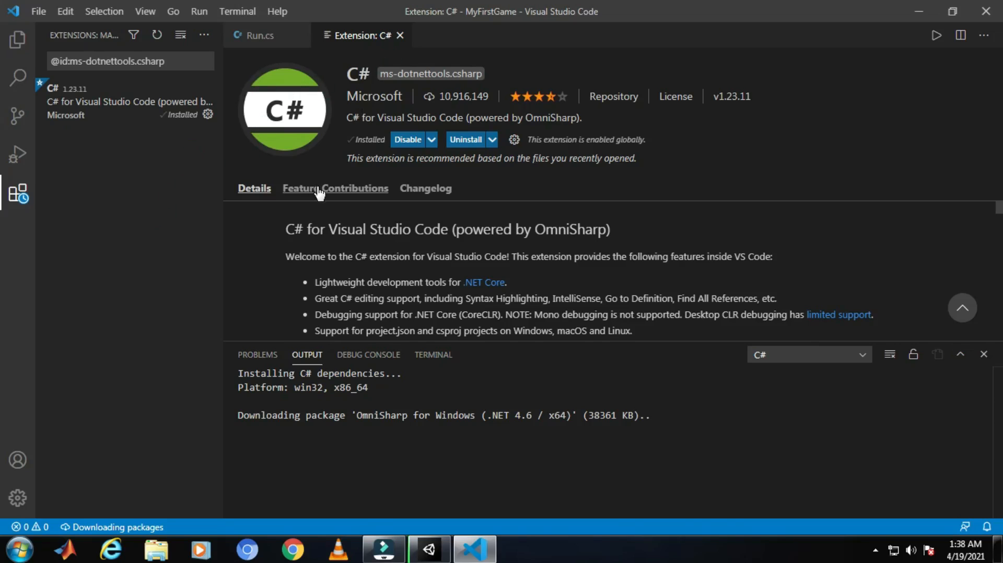
click(400, 35)
- Examine the using directives, the Run class declaration and the Start method in Run.cs
click(375, 197)
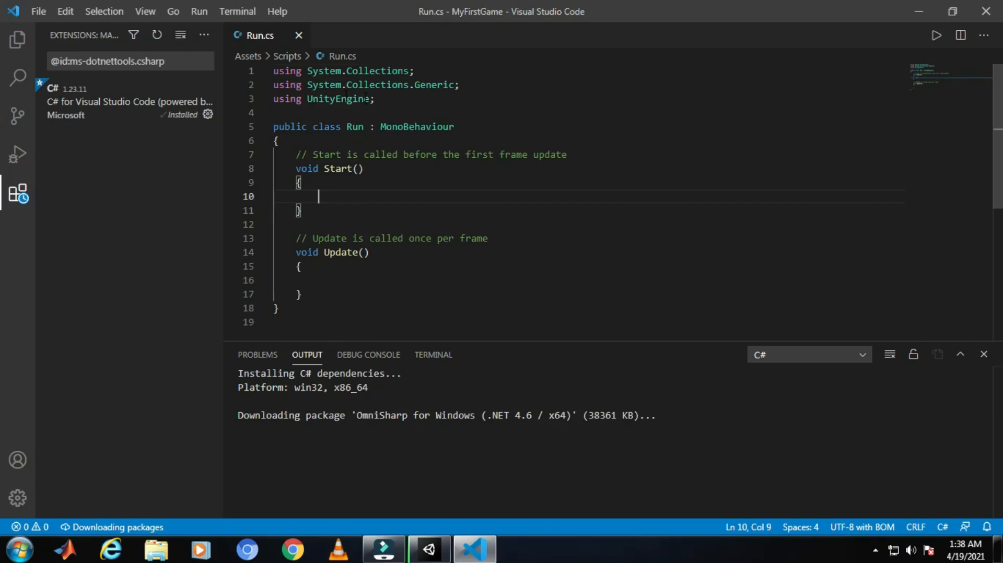
drag(374, 99, 271, 73)
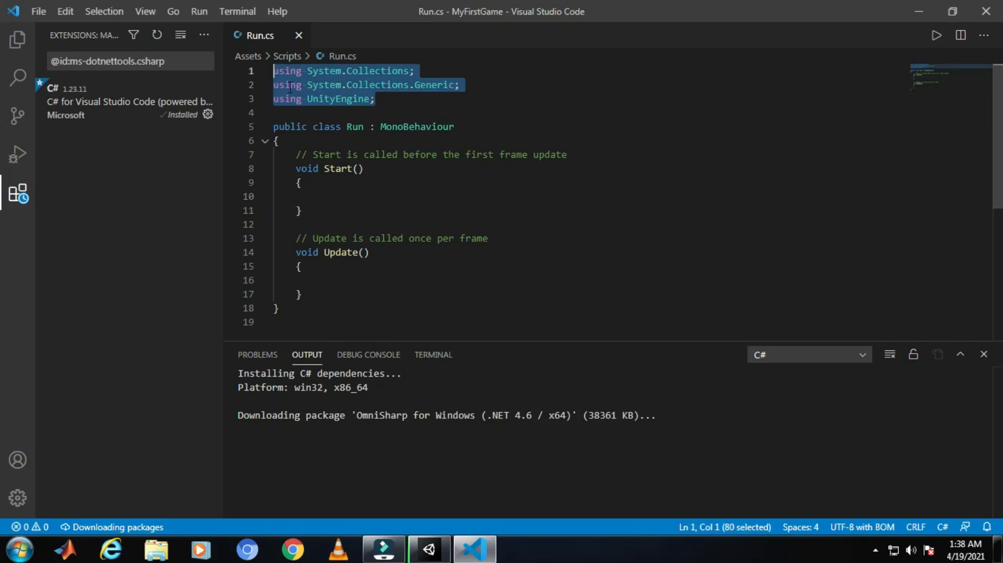
click(406, 112)
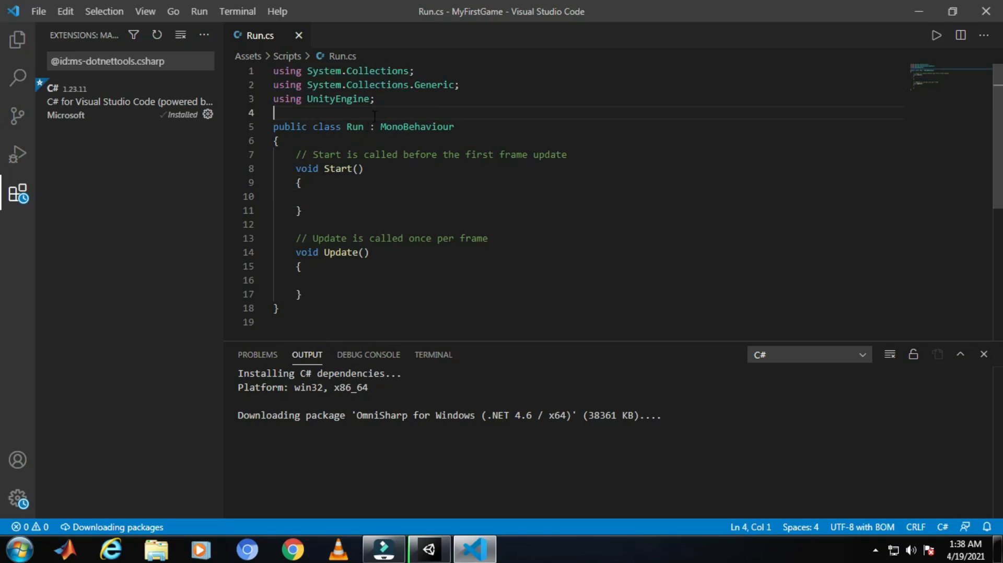
scroll(373, 123, down, 1)
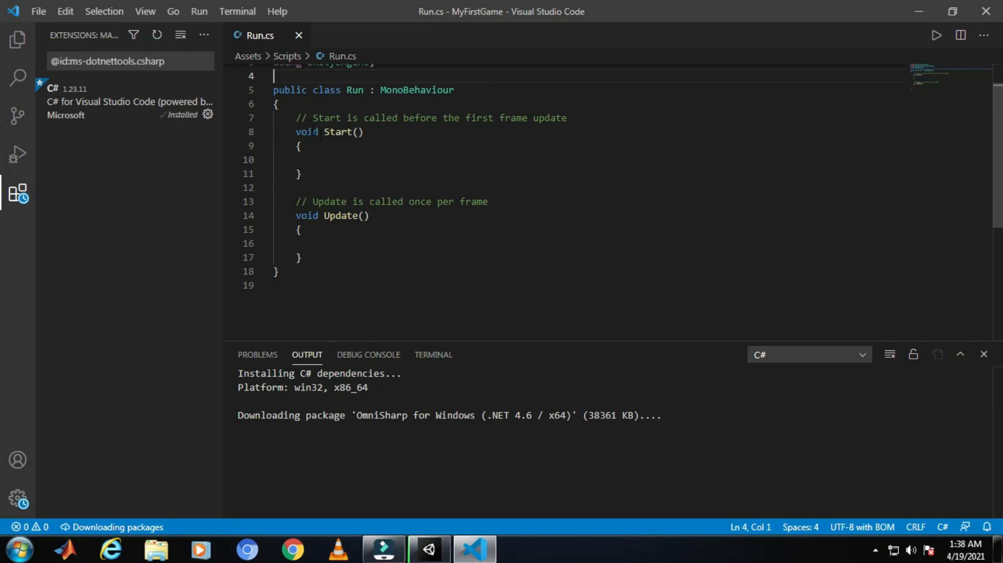
click(364, 136)
drag(342, 167, 290, 131)
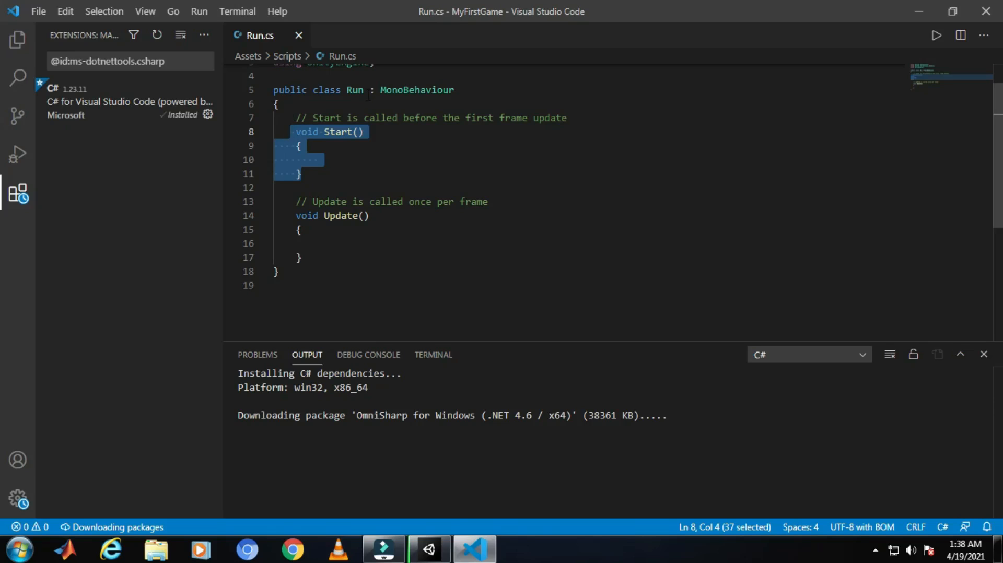
drag(364, 90, 462, 92)
click(386, 139)
click(363, 154)
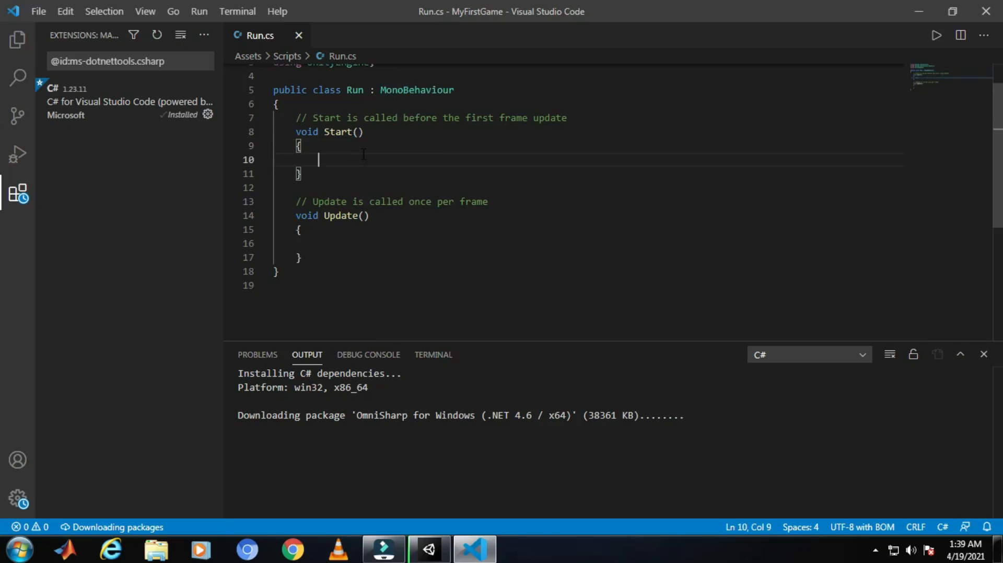
click(474, 92)
click(320, 154)
click(467, 97)
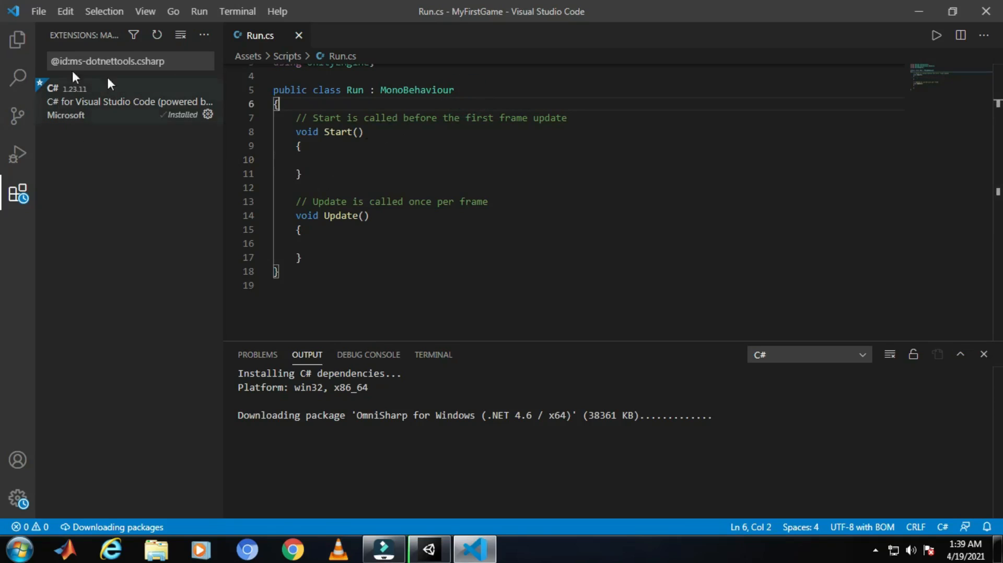
- Show the project's file list and compare the Start and Update methods of the Run class
click(18, 39)
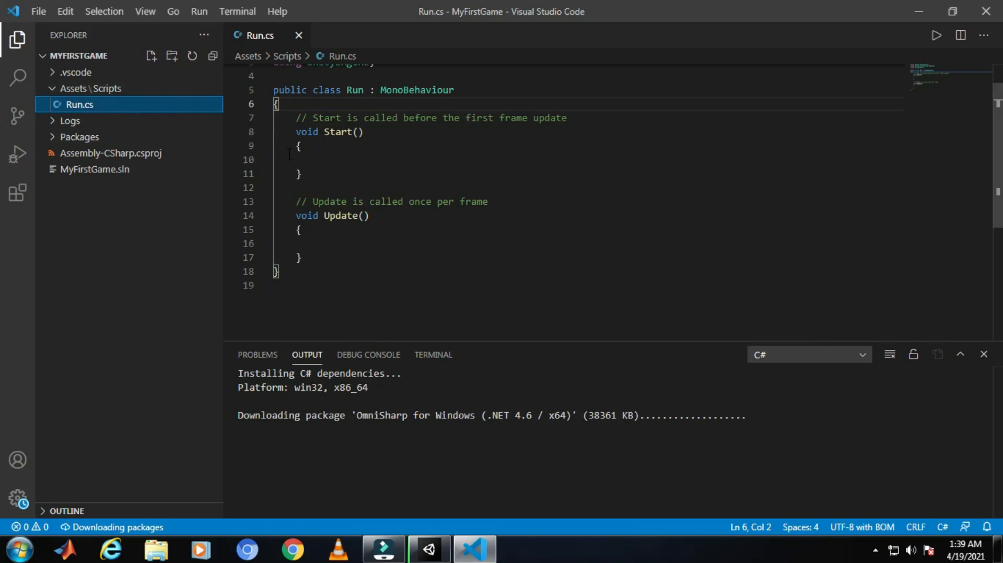
click(311, 145)
click(337, 160)
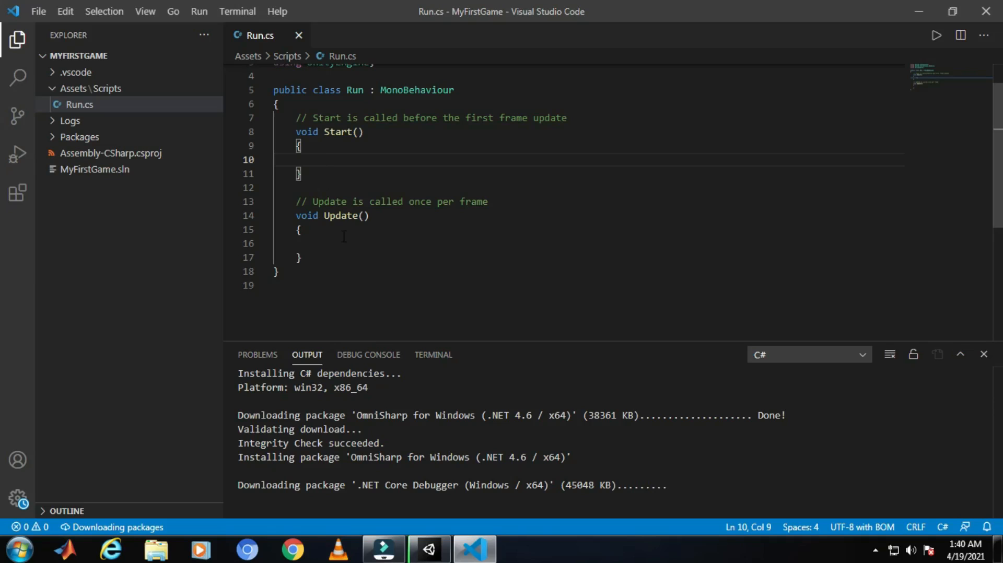
click(385, 218)
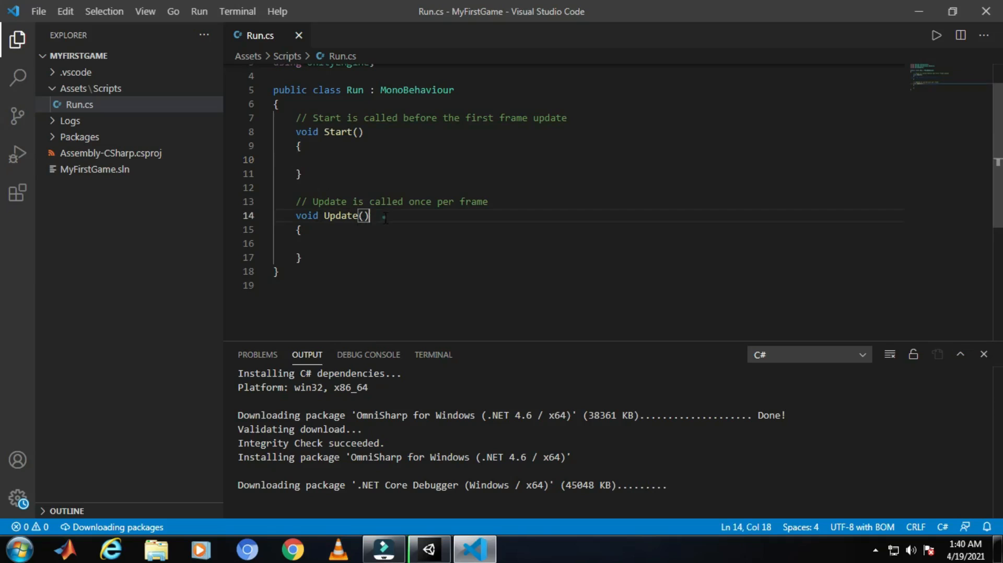
click(323, 245)
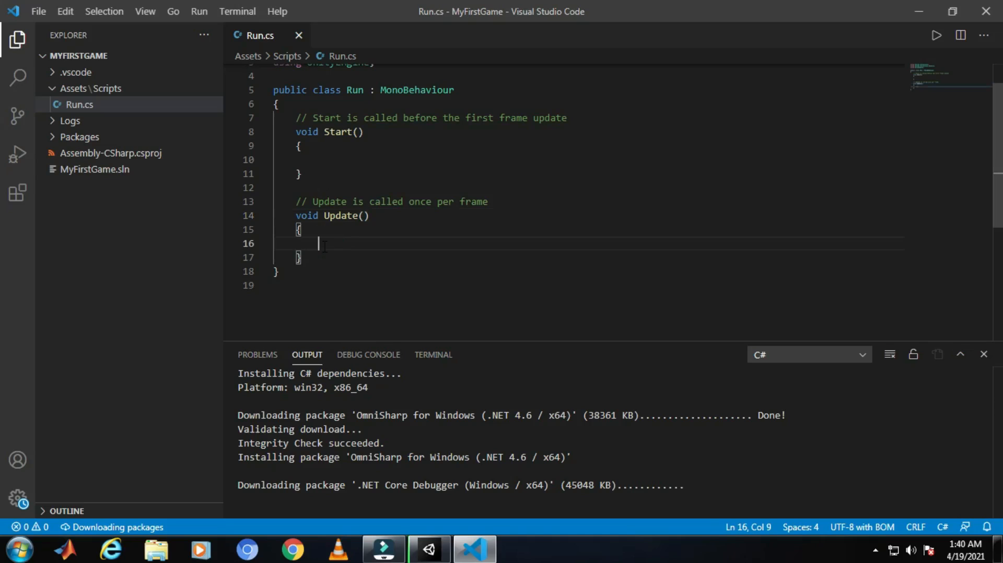
click(360, 230)
click(315, 161)
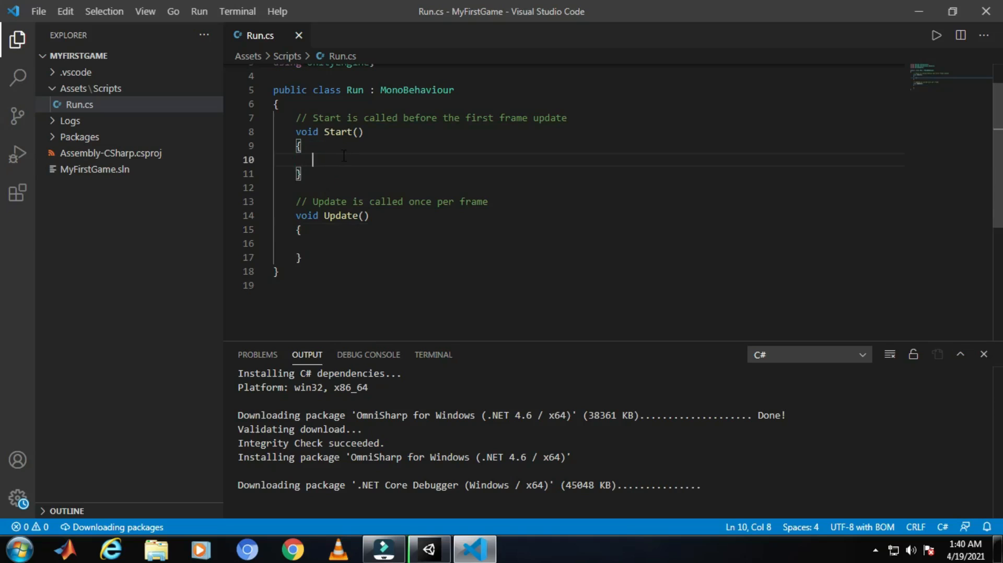
click(354, 133)
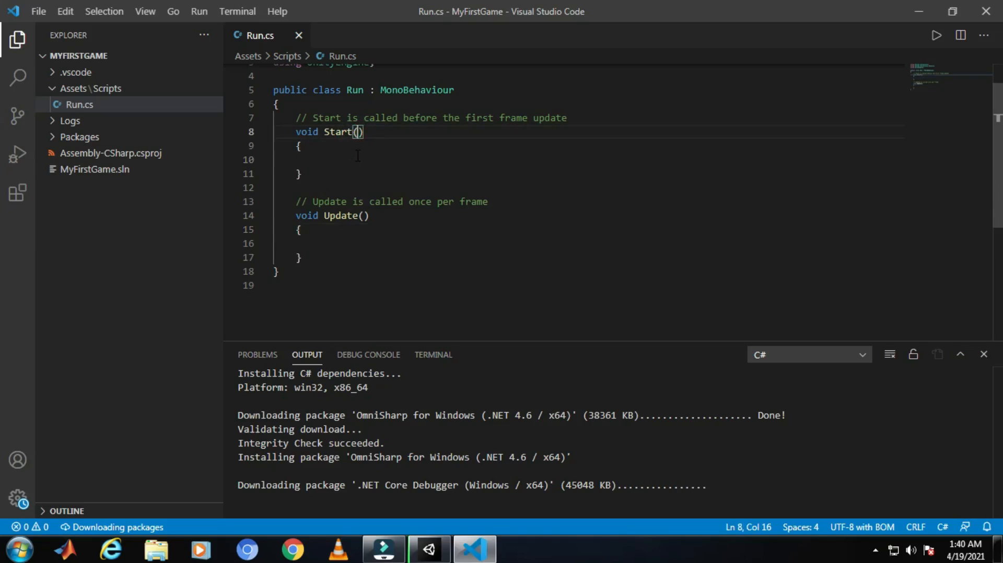
click(327, 134)
click(328, 152)
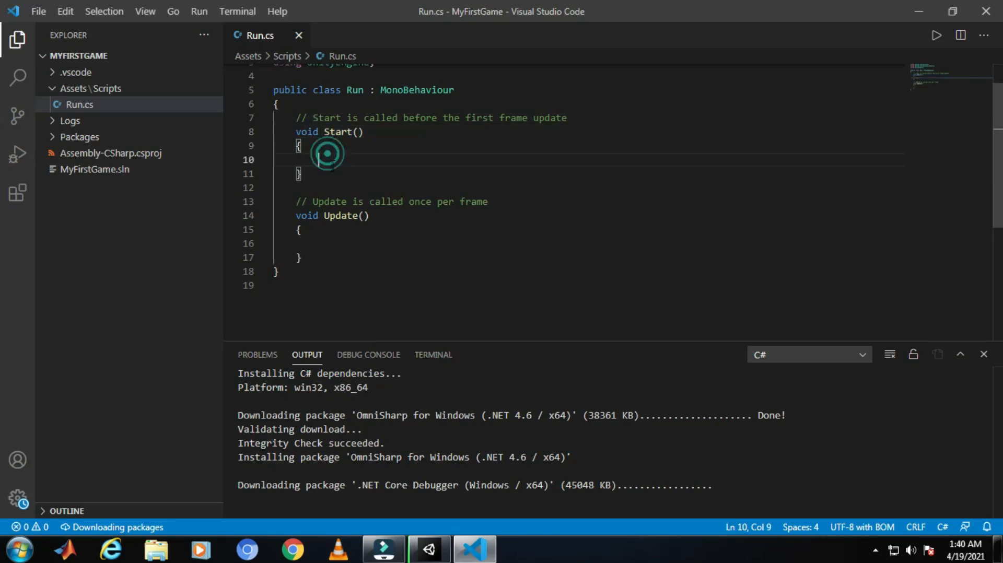
click(366, 215)
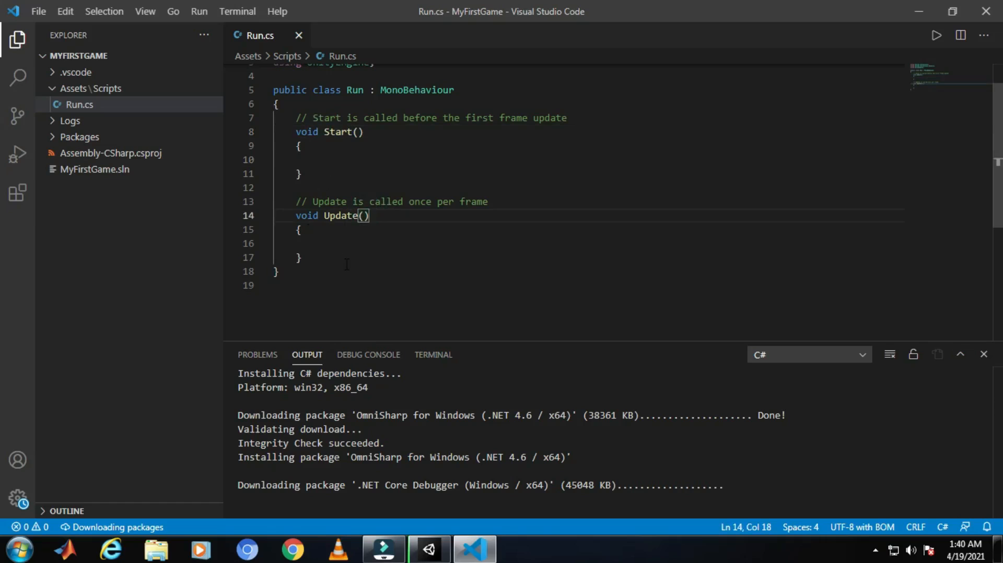
click(335, 243)
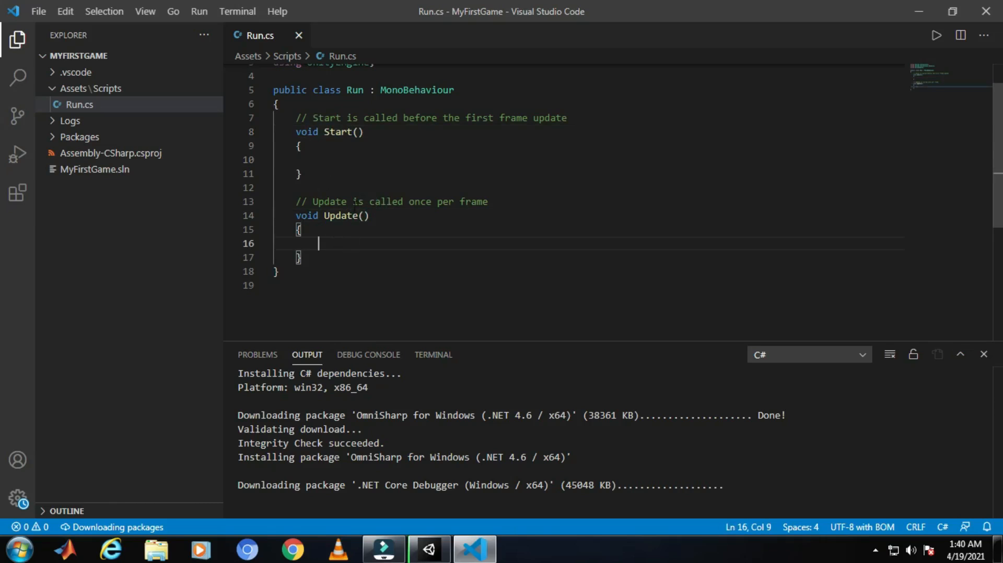
click(318, 244)
- Declare the field "public Rigidbody rb;" at the start of the Run class and save Run.cs
click(325, 104)
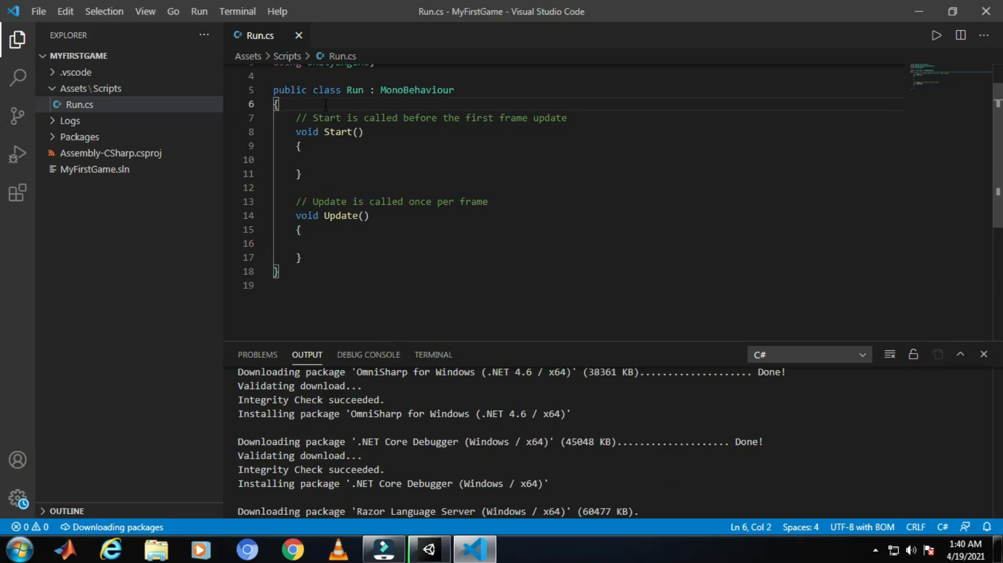
key(Return)
text(public )
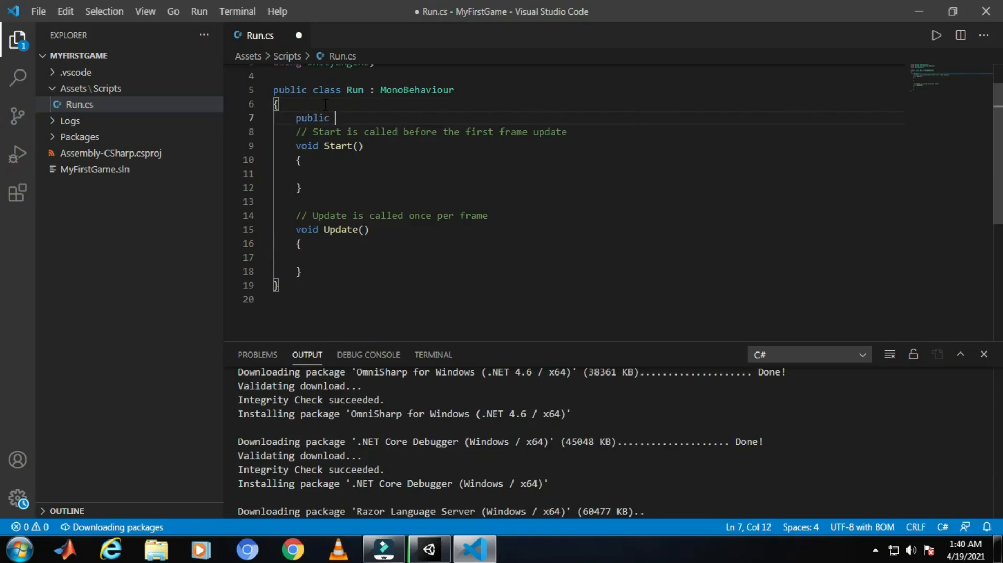
text(Rigidbody rb;)
click(411, 118)
key(ctrl+s)
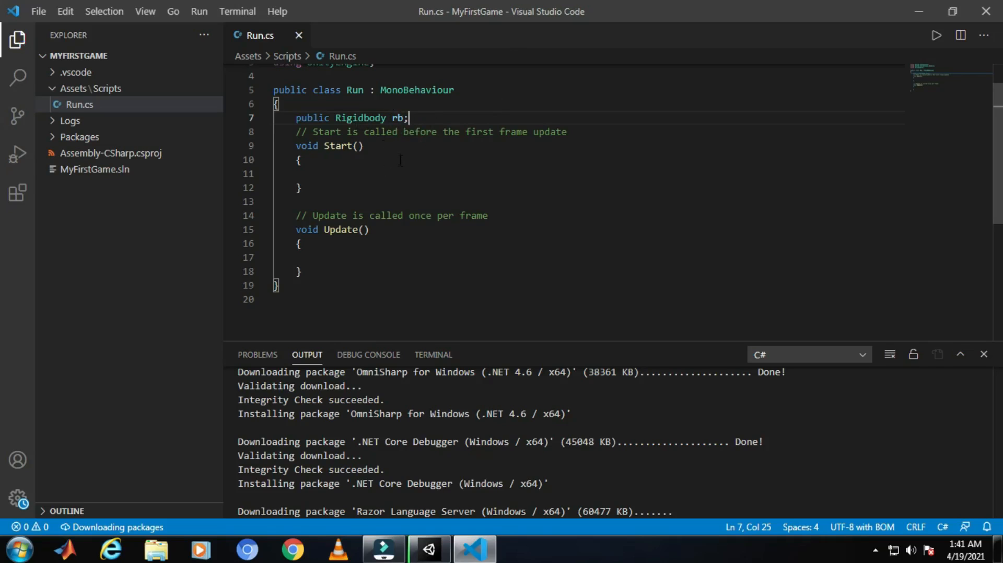
- Switch to the Unity editor and rename the Cube (1) object as player
click(439, 551)
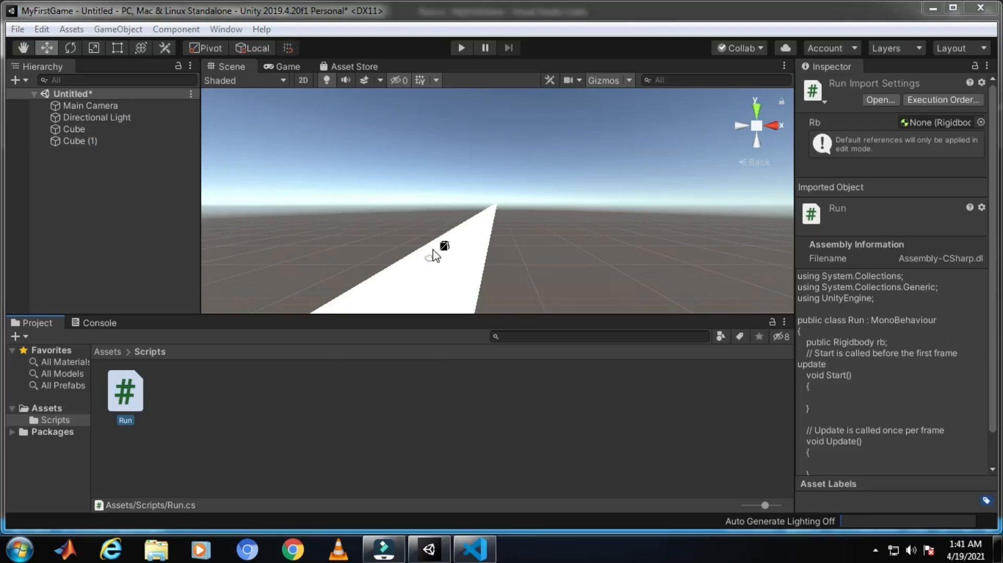
click(79, 141)
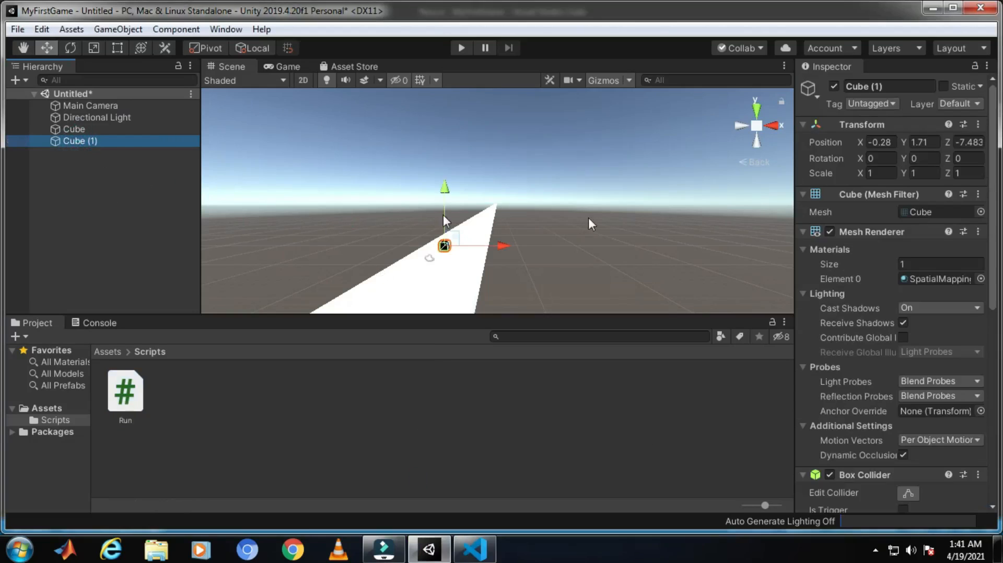
click(890, 85)
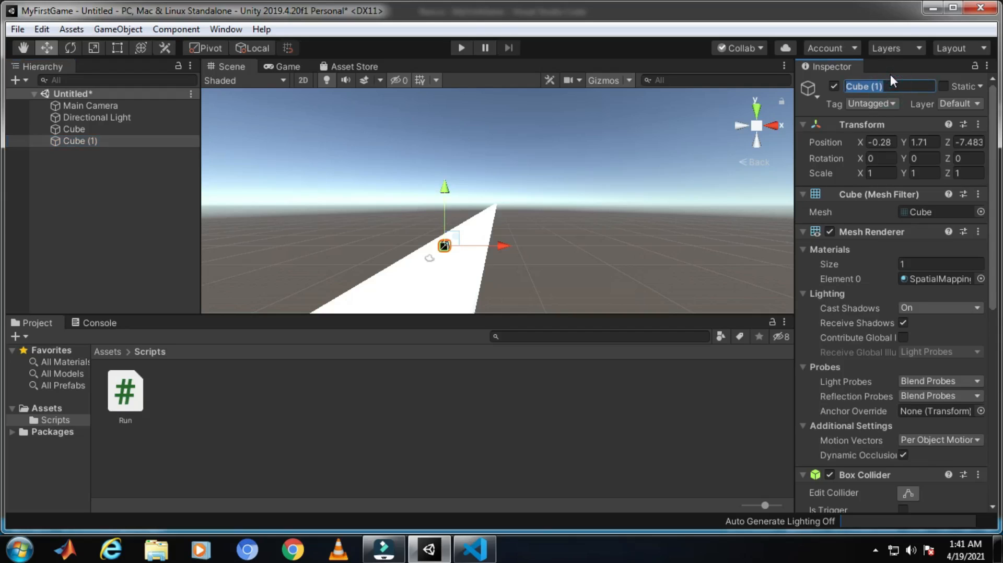
text(player)
key(Return)
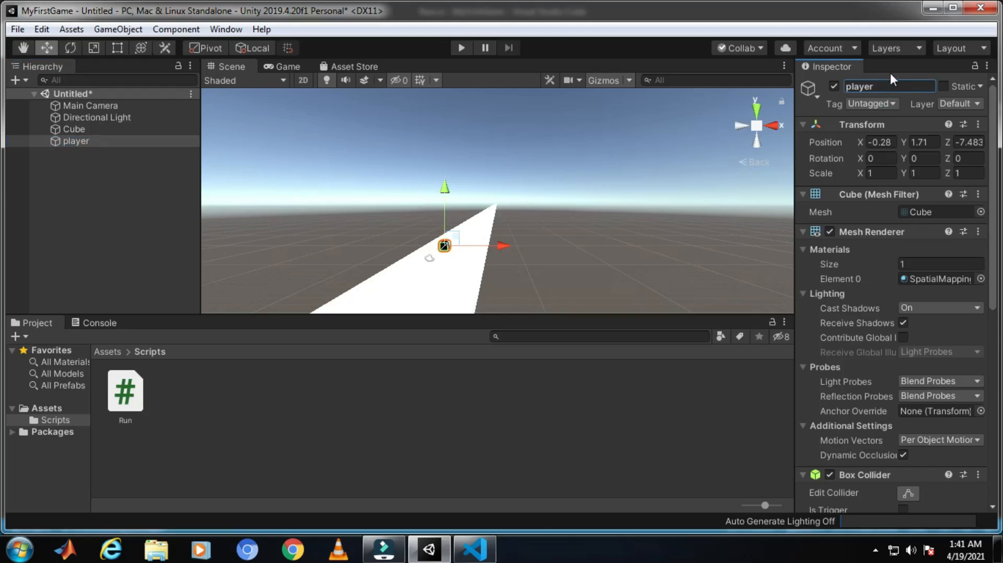
scroll(470, 277, up, 4)
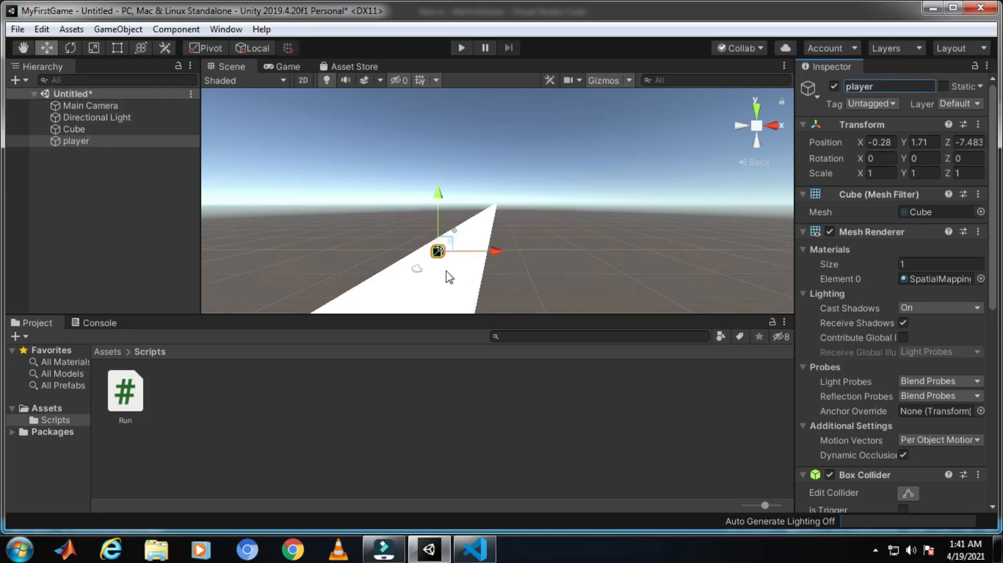
scroll(515, 208, down, 3)
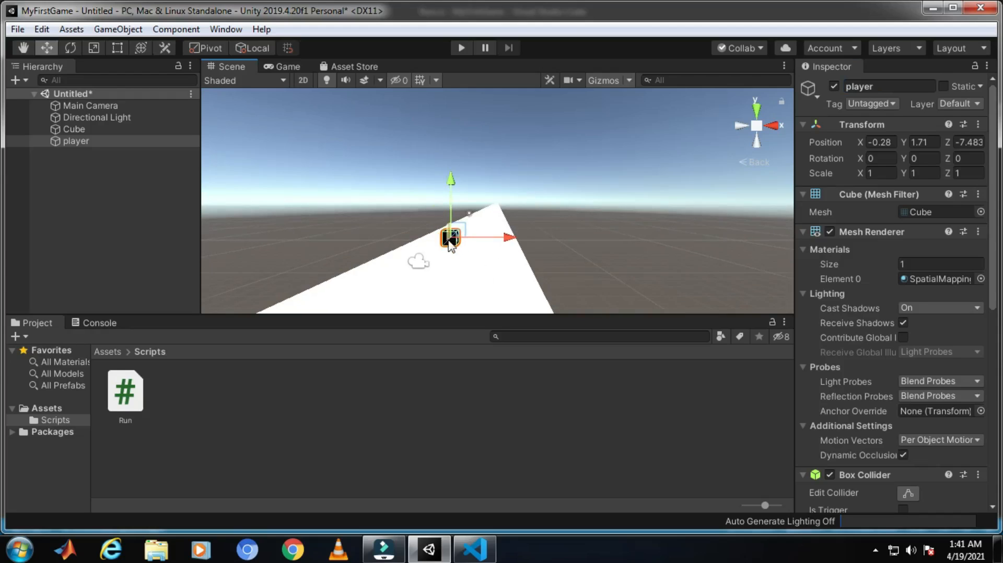
- Assign the player object to the Rb field of its Run script and briefly test the game in play mode
scroll(856, 389, down, 10)
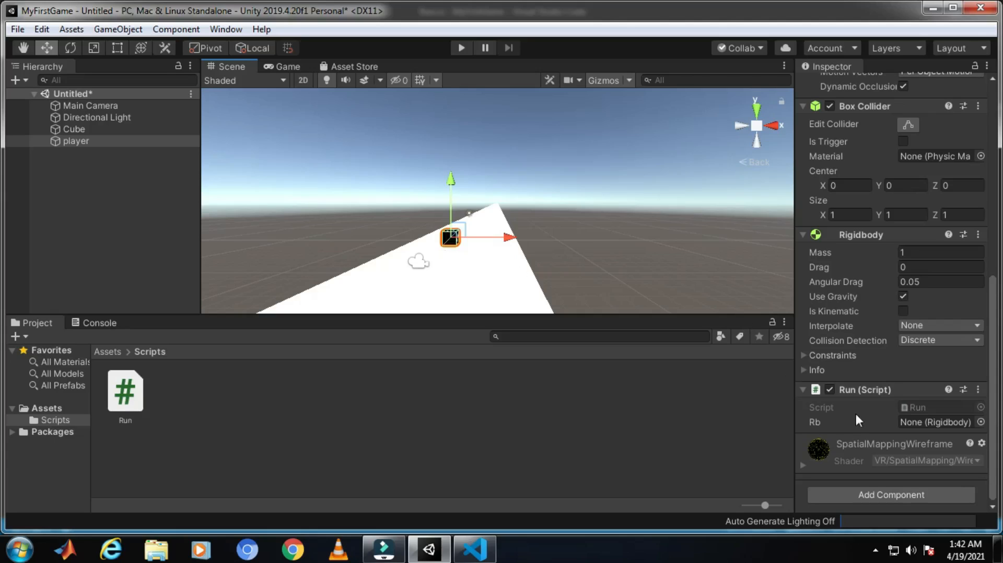
click(816, 423)
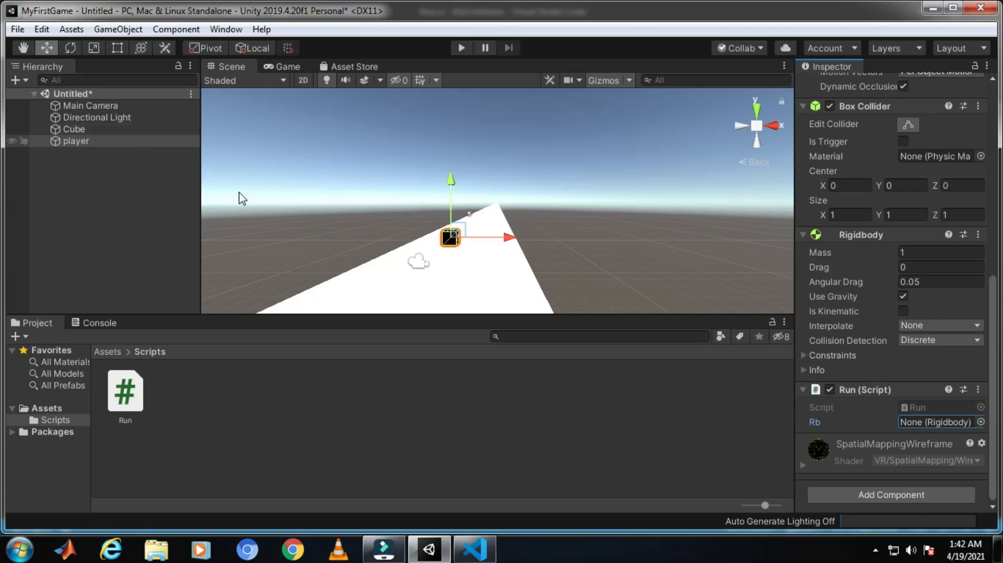
click(99, 128)
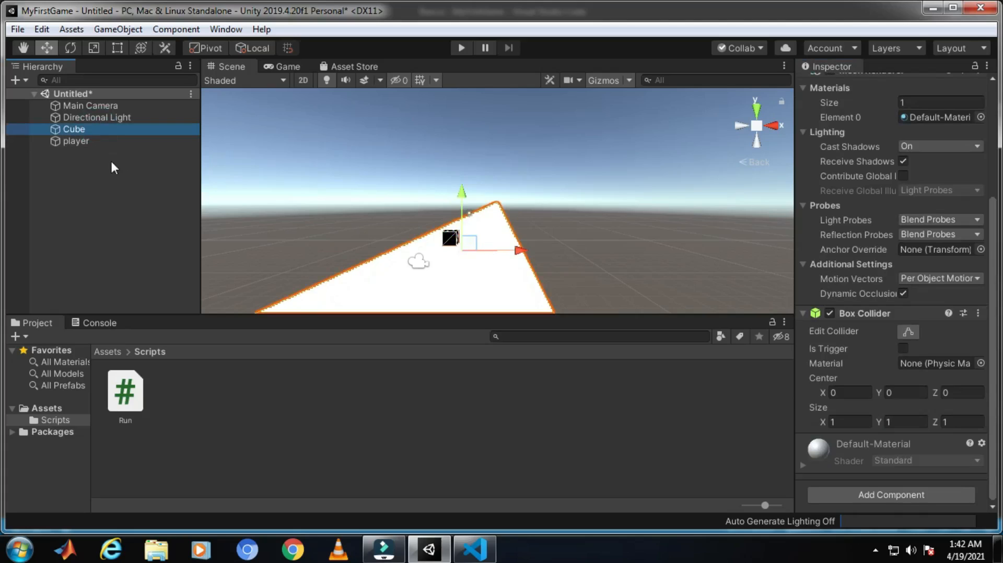
click(108, 139)
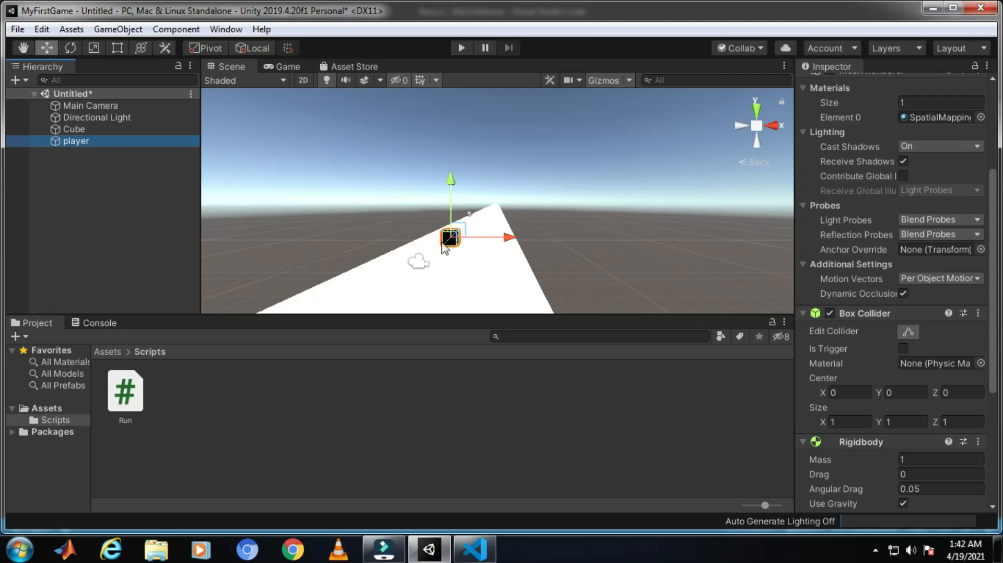
scroll(862, 400, down, 4)
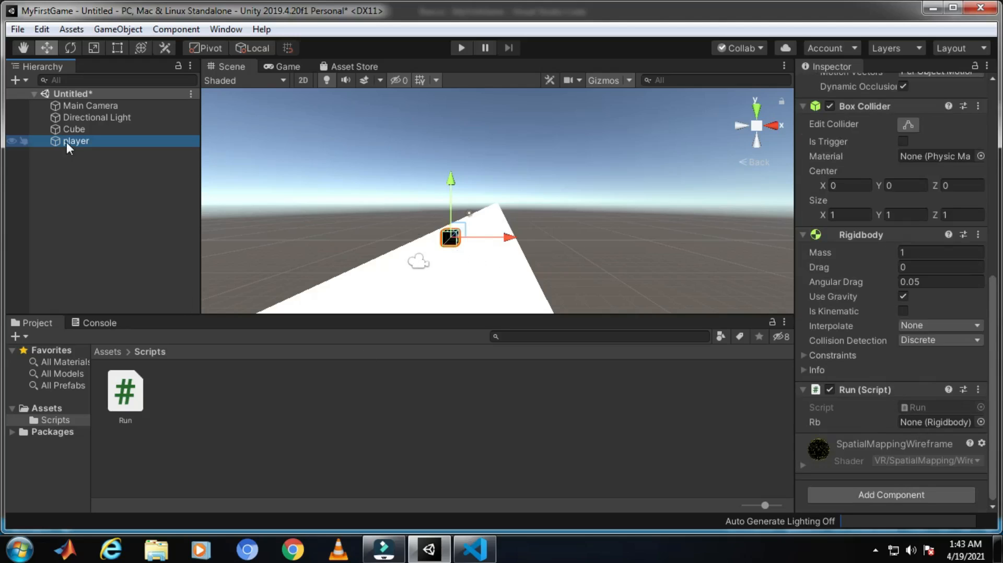
drag(67, 141, 908, 422)
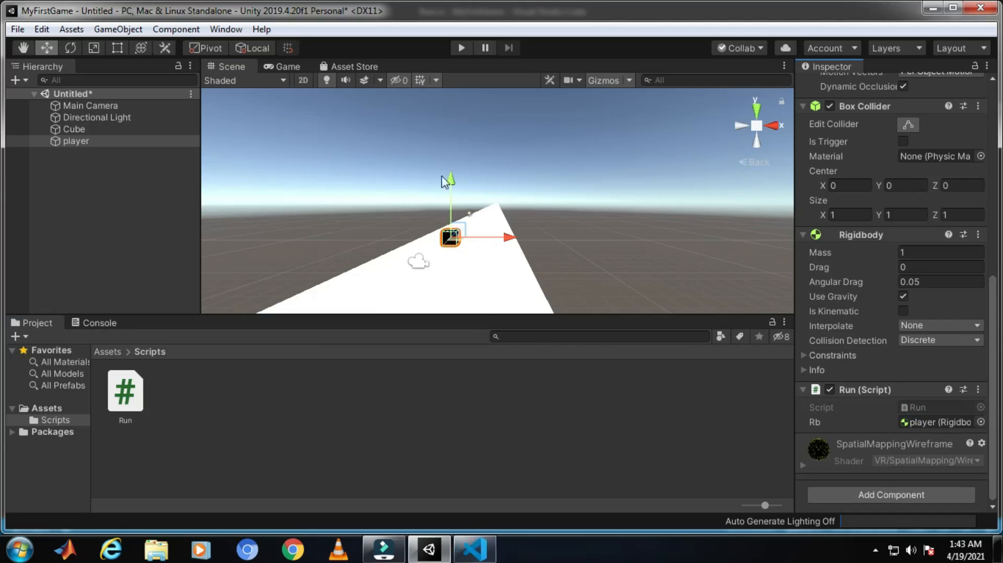
click(461, 47)
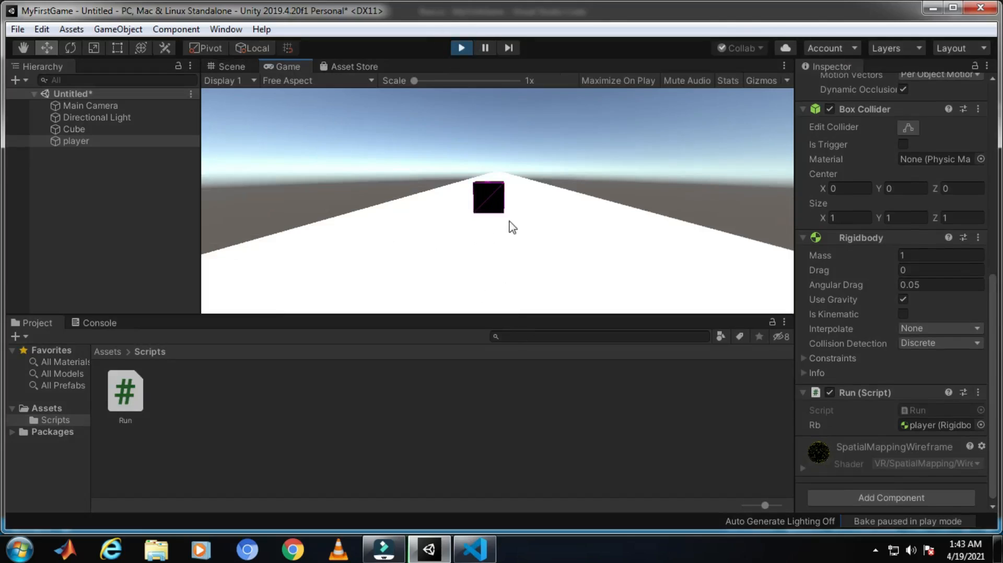
click(455, 46)
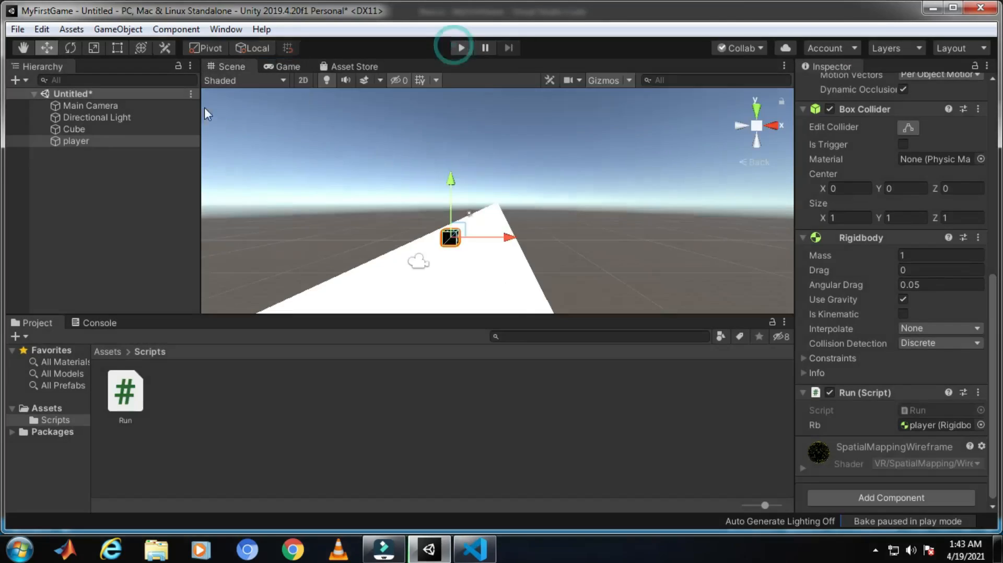
- Freeze the player's rotation on the X, Y and Z axes in its Rigidbody constraints
scroll(904, 333, down, 1)
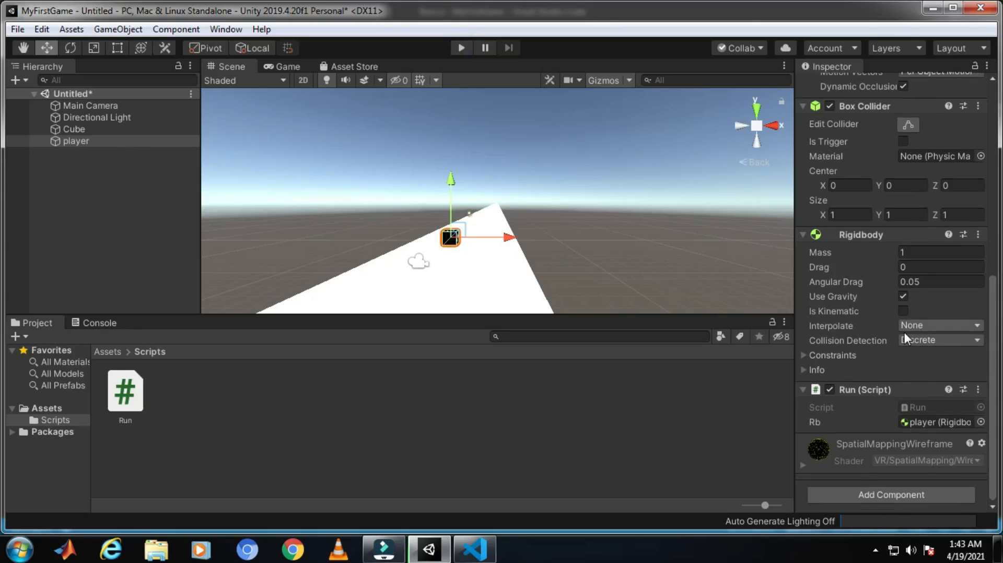
scroll(867, 306, up, 5)
scroll(862, 310, down, 5)
click(804, 356)
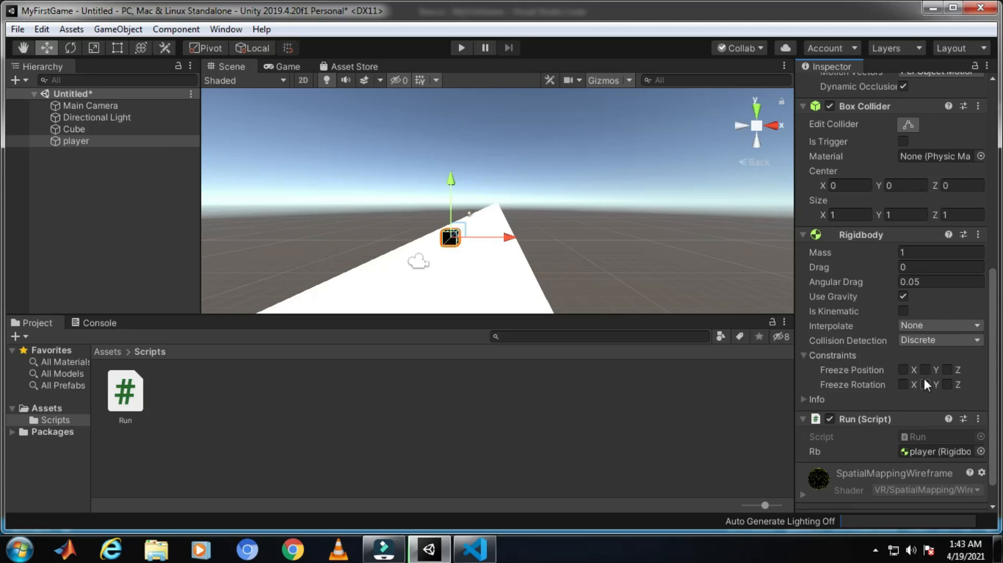
scroll(494, 252, up, 4)
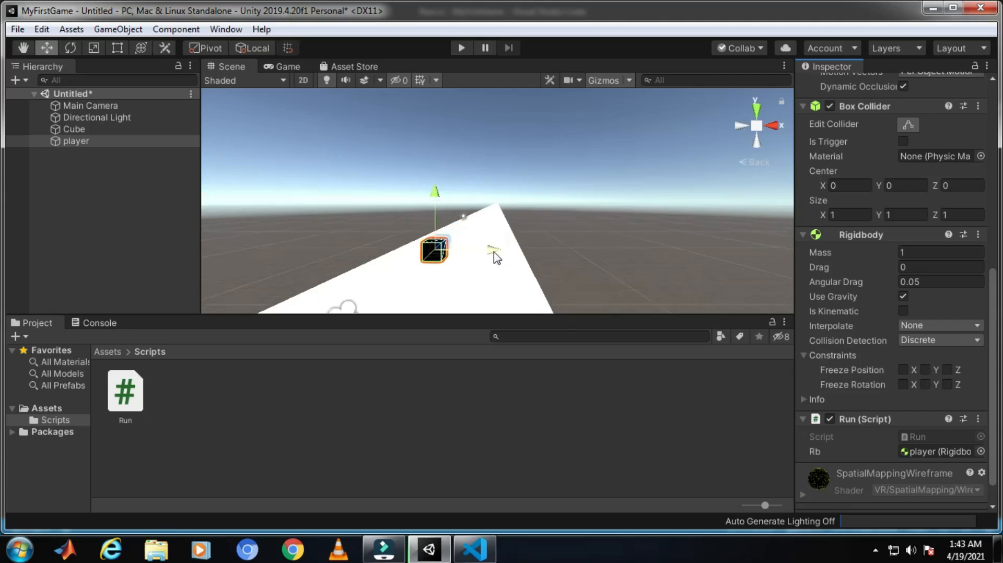
scroll(506, 283, down, 1)
scroll(533, 290, up, 1)
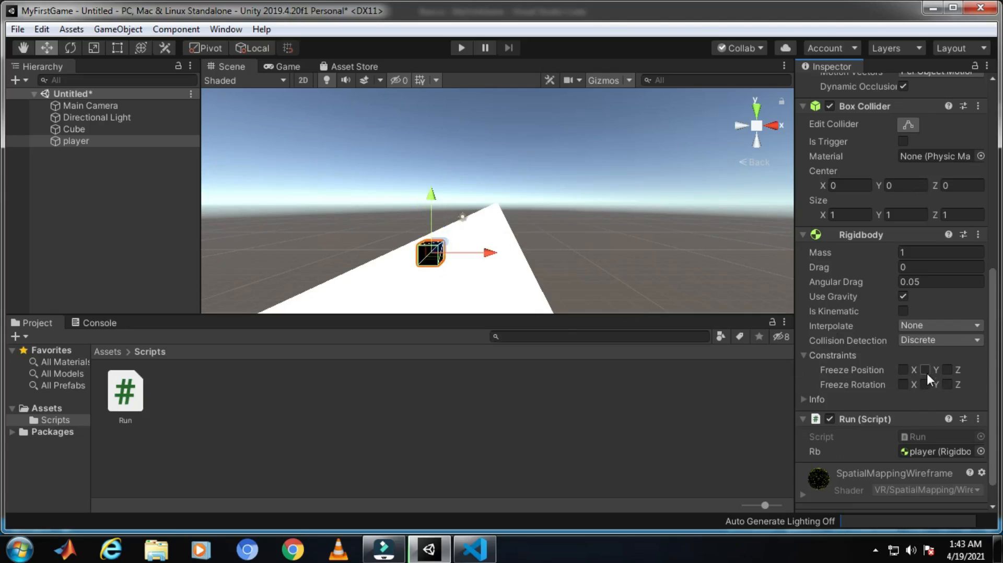
click(904, 386)
click(946, 384)
scroll(818, 395, down, 1)
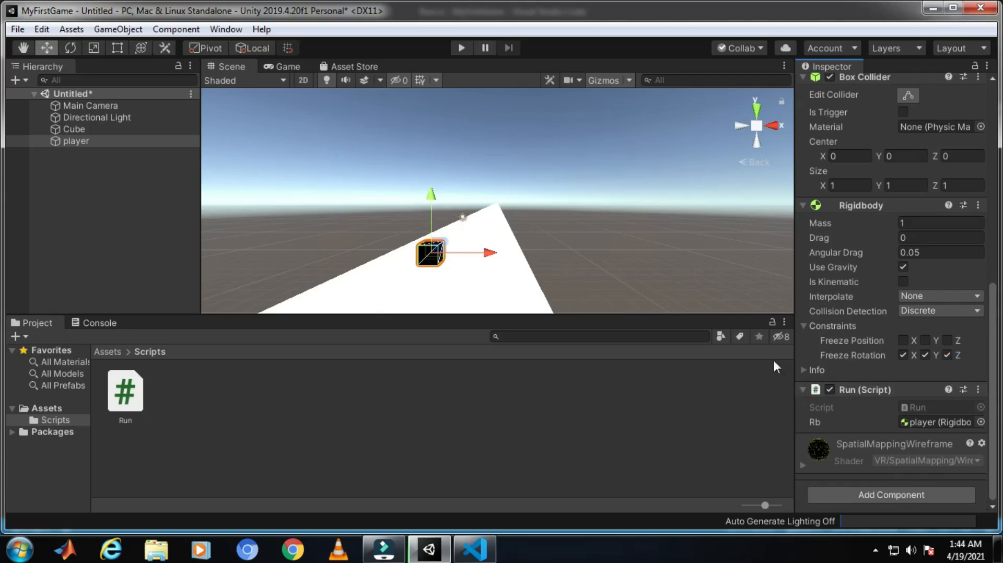
click(808, 326)
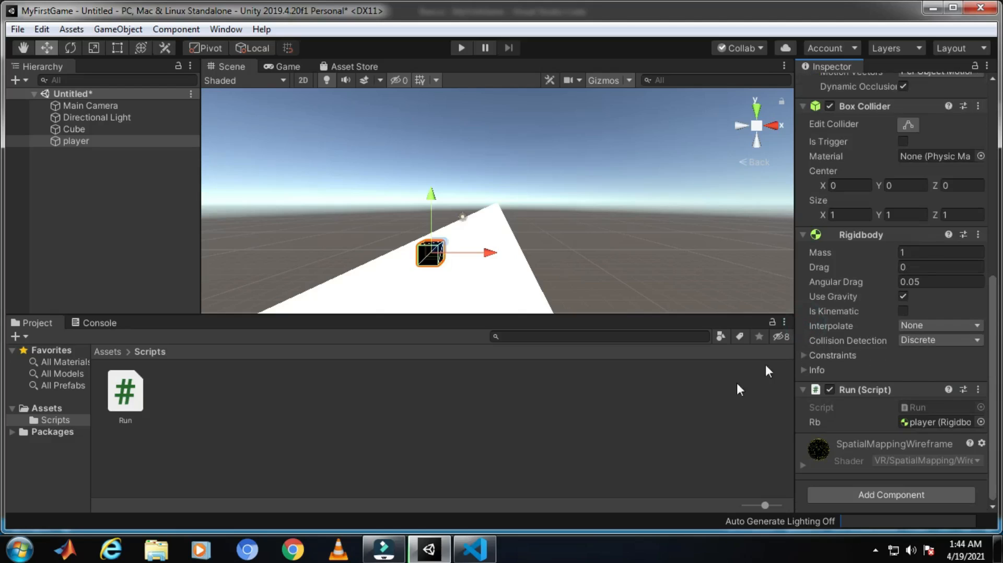
- Switch to Visual Studio Code, begin a statement with "rb" inside the Update method of Run.cs and dismiss both notifications
click(475, 549)
click(374, 255)
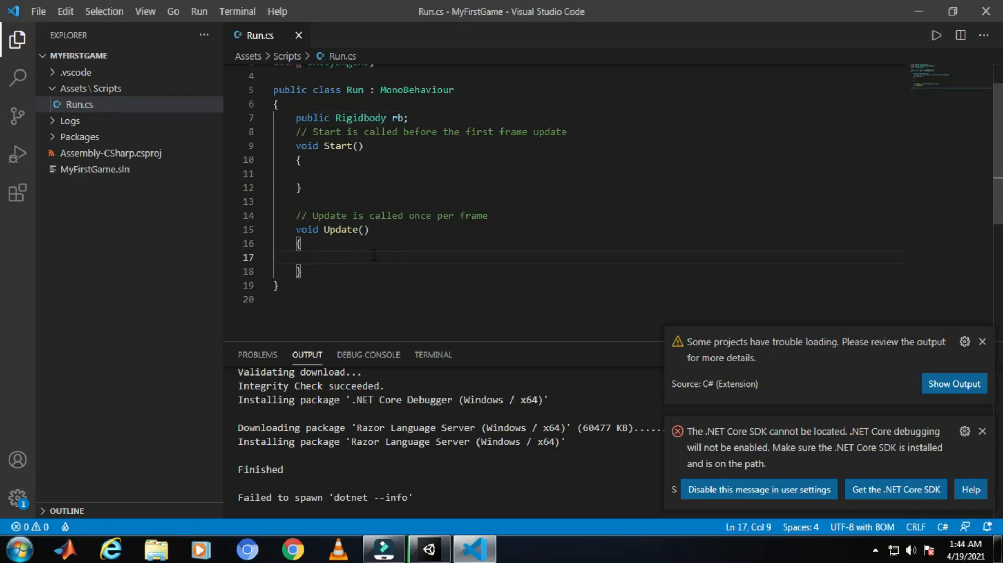
drag(435, 109, 434, 111)
click(434, 122)
click(374, 257)
text(rb)
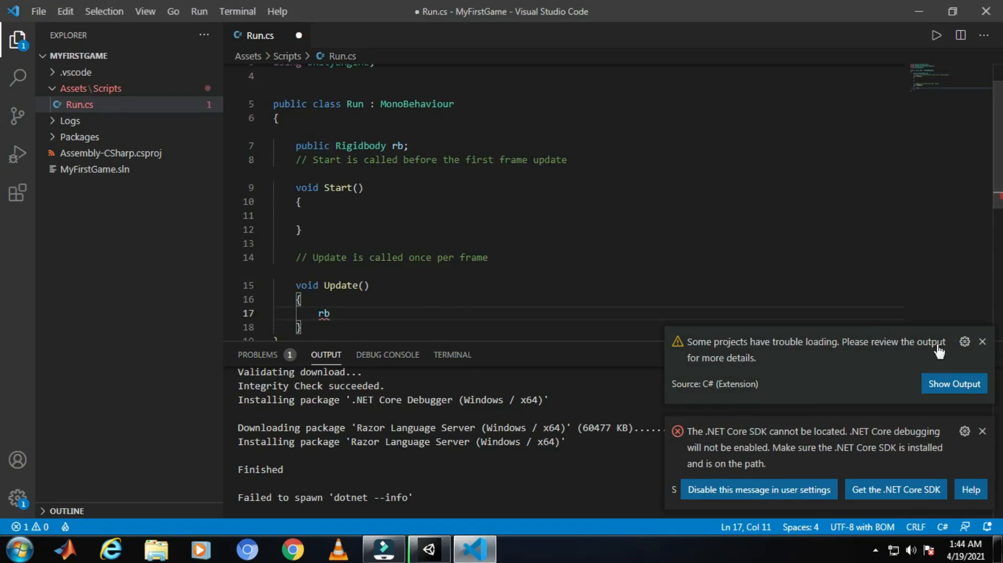
click(982, 342)
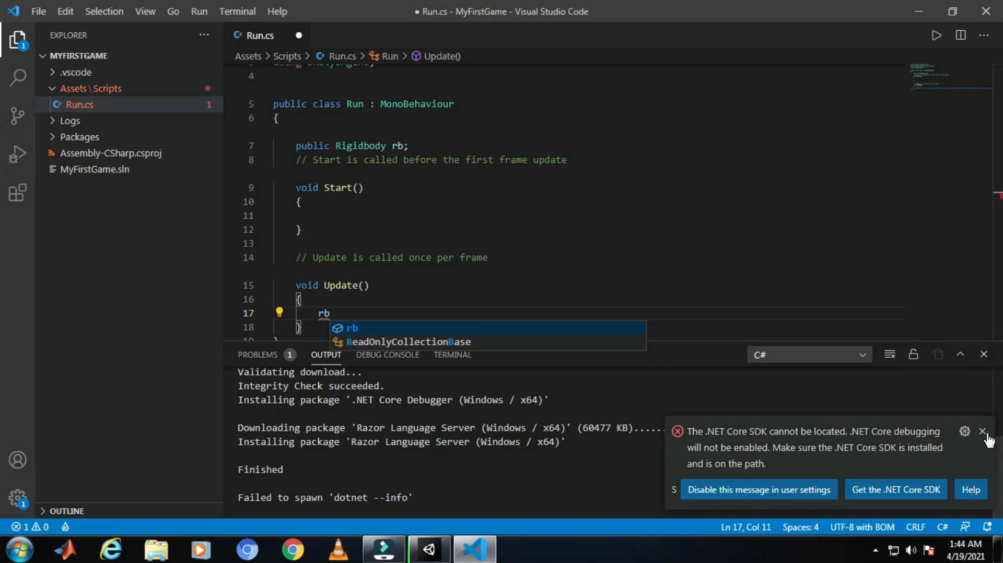
click(982, 432)
- Complete the Update statement as "rb.velocity = new Vector3(0,0,300);" and save Run.cs
text(.)
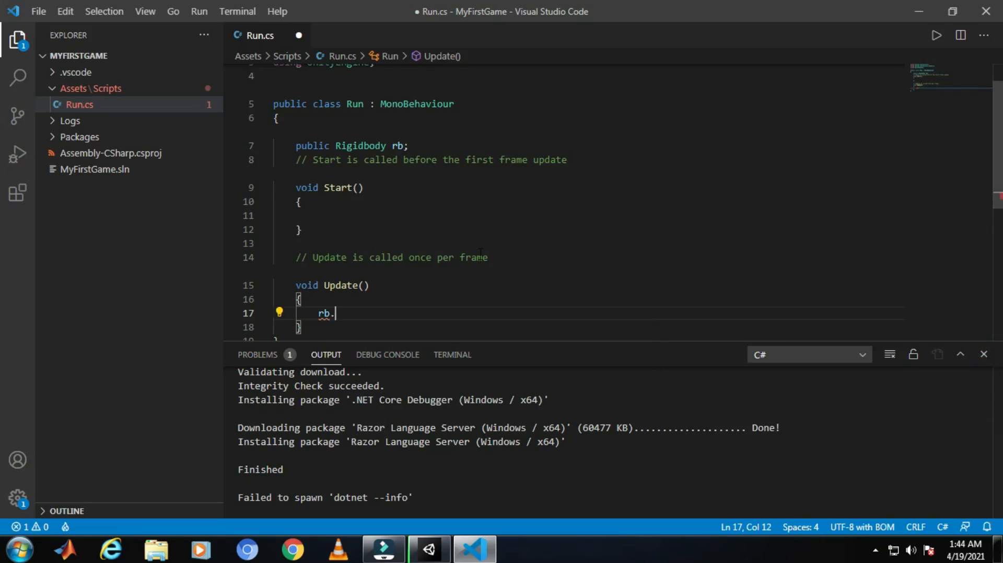
text(velocity)
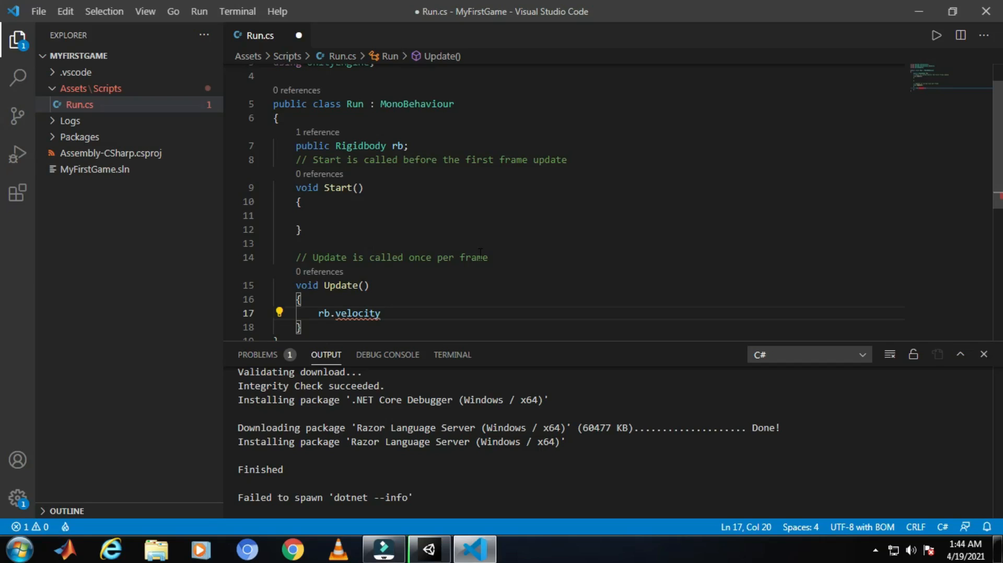
text(= new Ve)
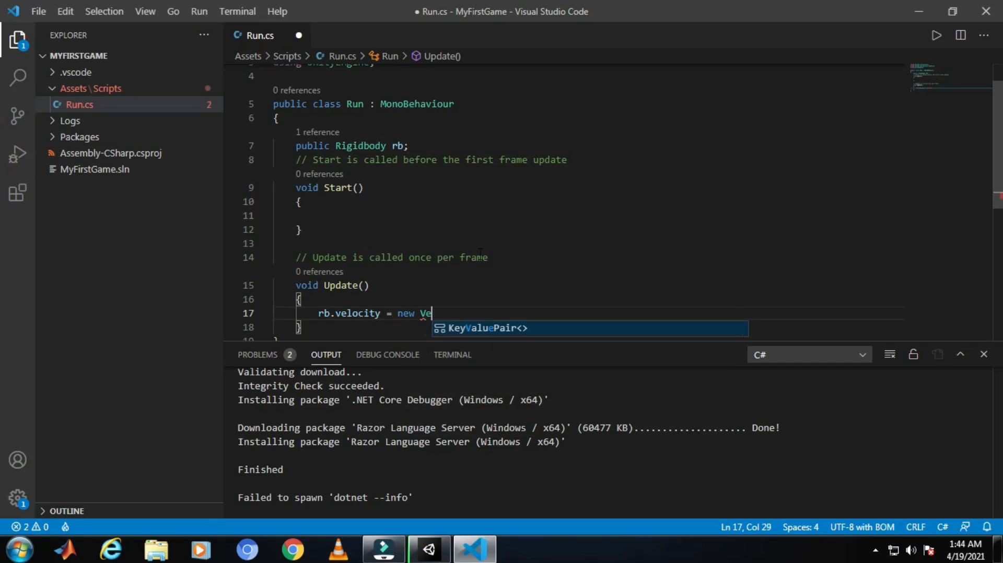
text(ctor3()
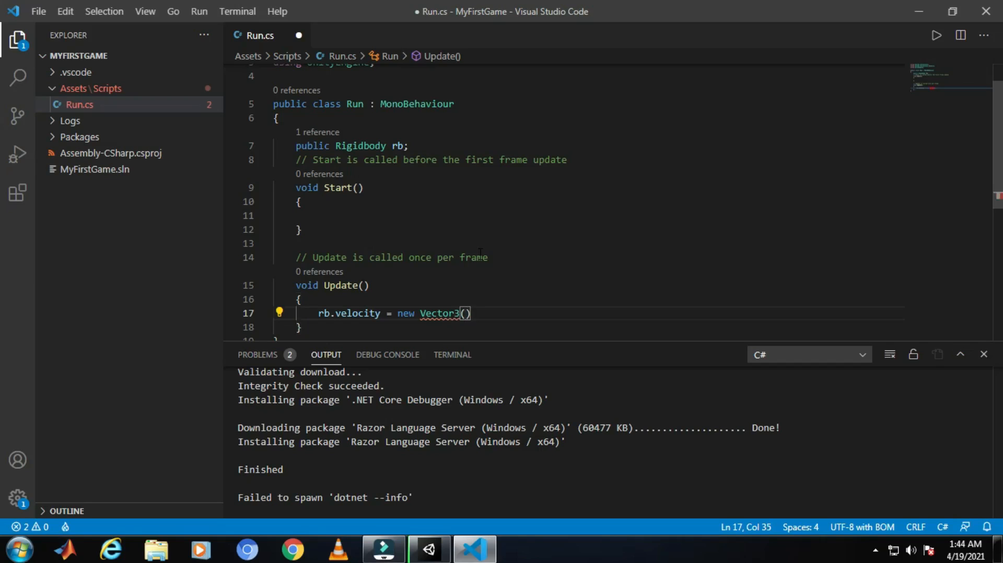
text(0,0,300)
key(Right)
text(;)
key(ctrl+s)
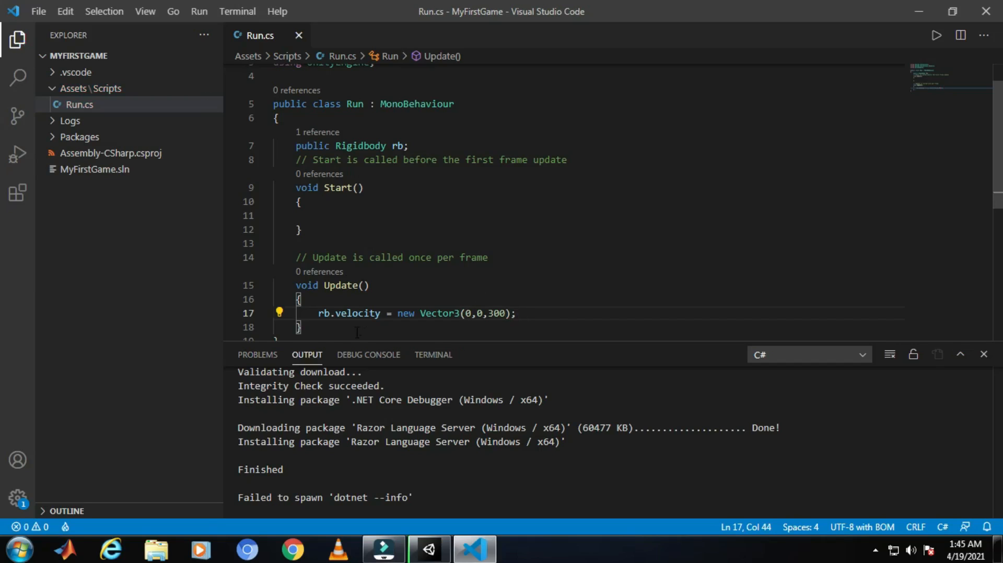
- Examine the rb reference, the velocity property and each Vector3 argument in the Update statement, checking the player object in Unity
click(328, 314)
click(441, 549)
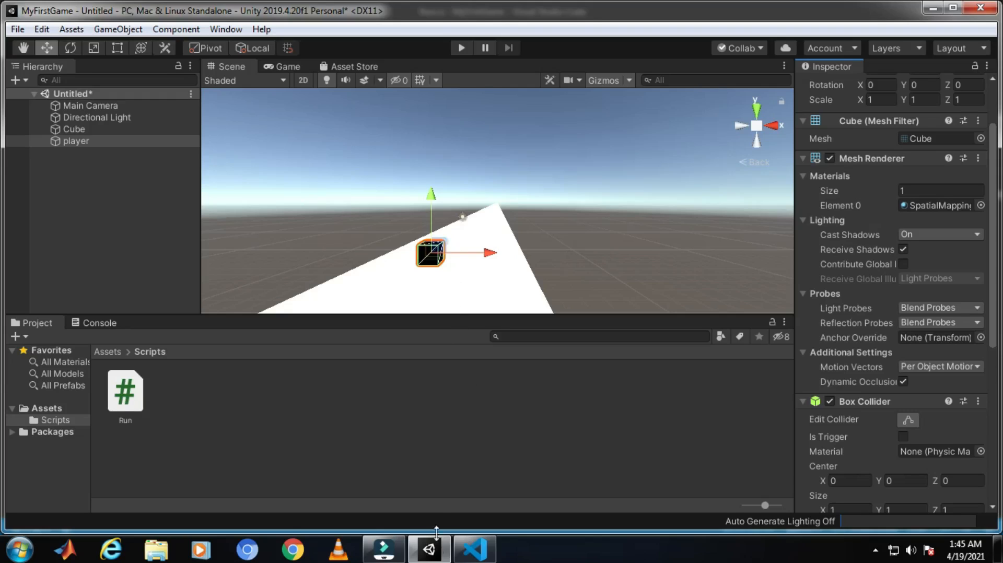
mouse_move(471, 543)
click(469, 509)
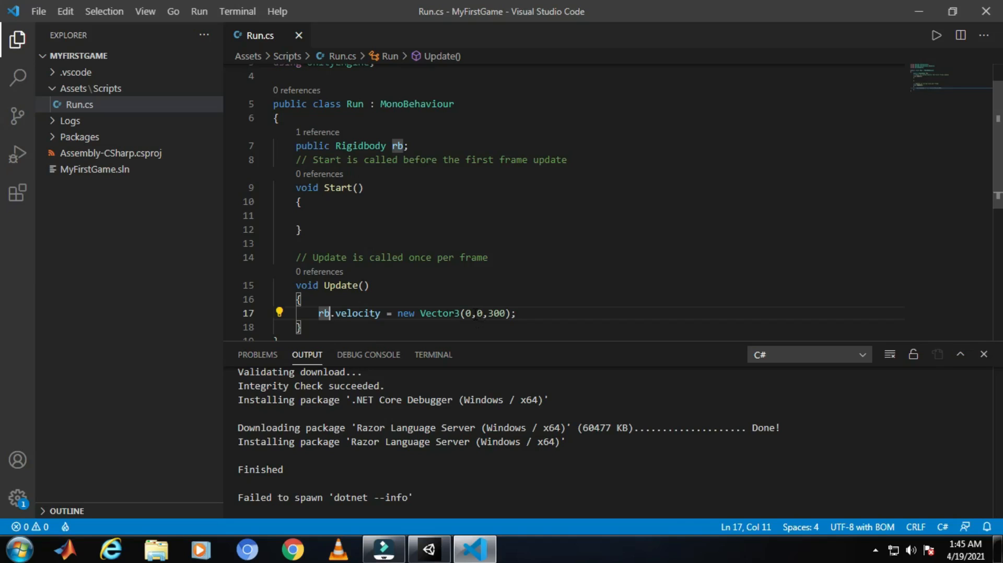
drag(473, 313, 466, 313)
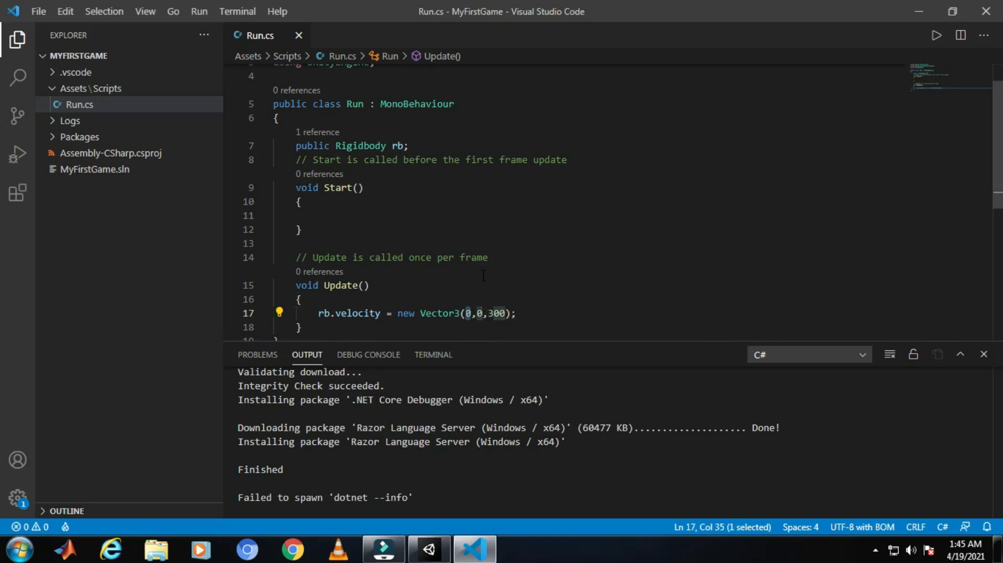
drag(476, 313, 483, 313)
drag(487, 314, 510, 313)
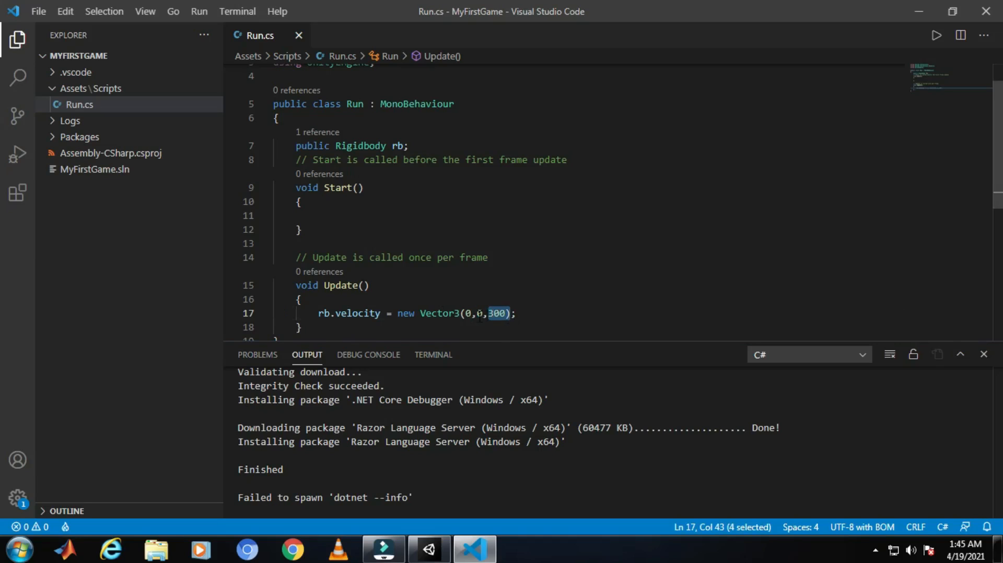
double_click(372, 313)
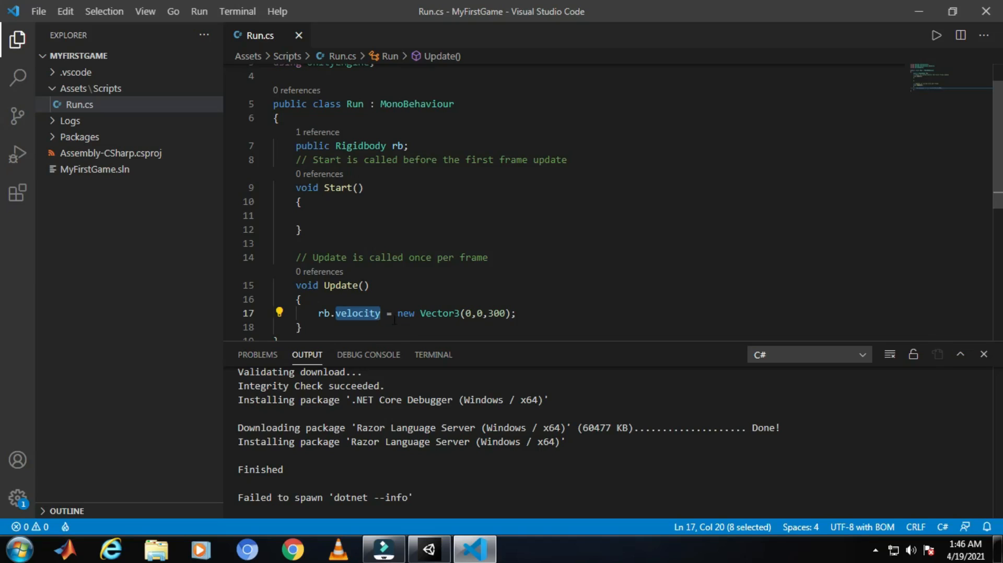
click(361, 317)
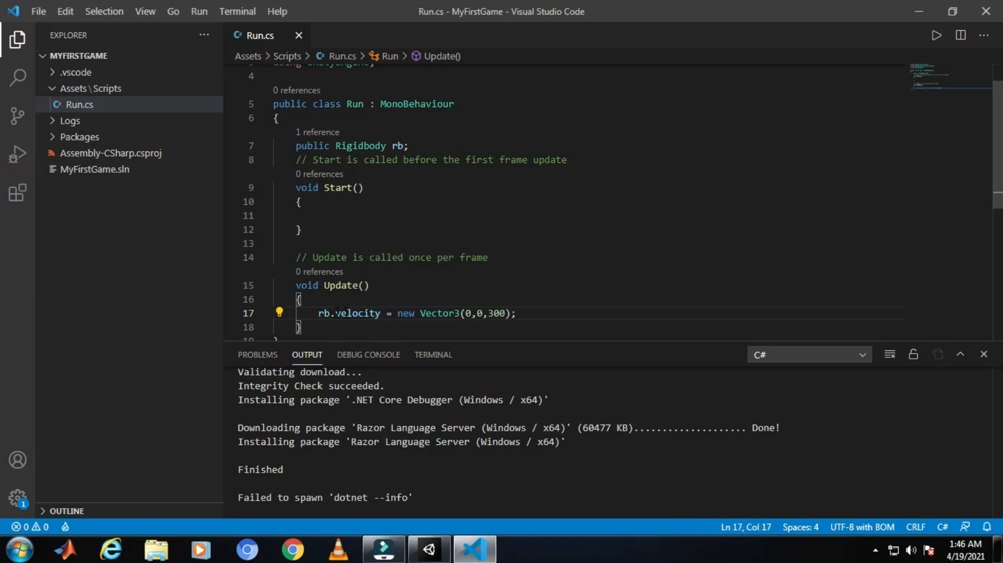
drag(448, 313, 460, 314)
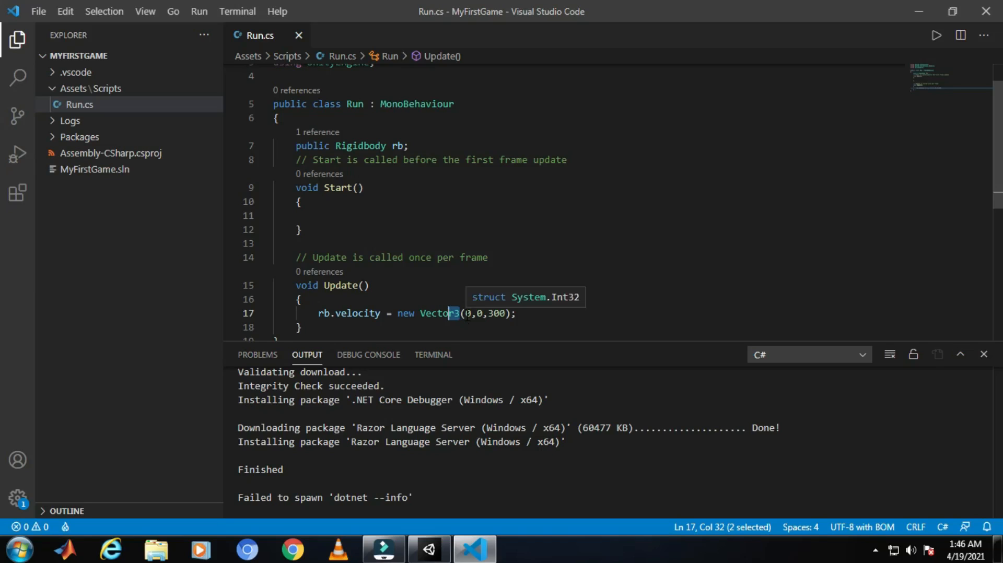
- Examine the first argument and the Z argument of the Vector3 in the velocity statement
double_click(468, 313)
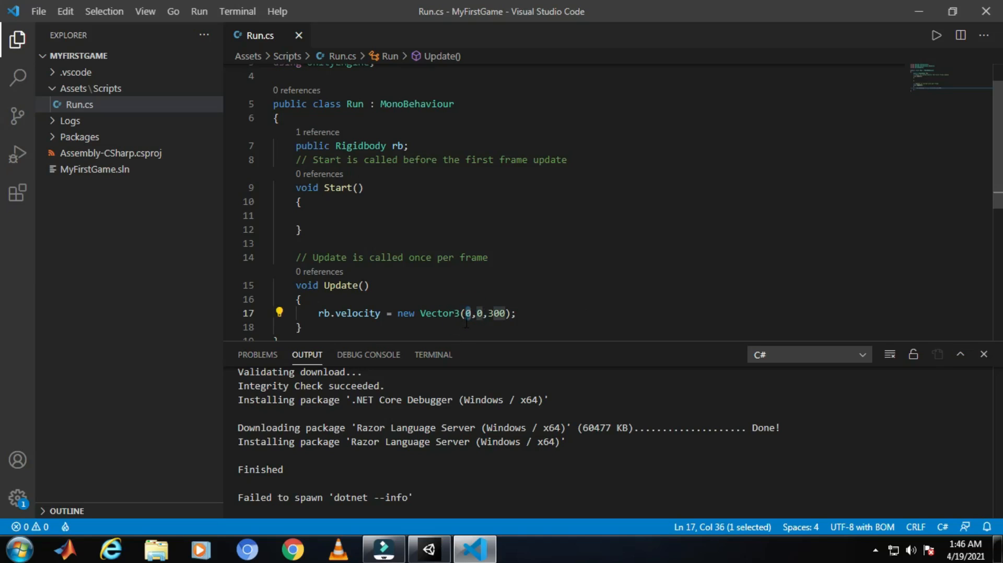
click(487, 314)
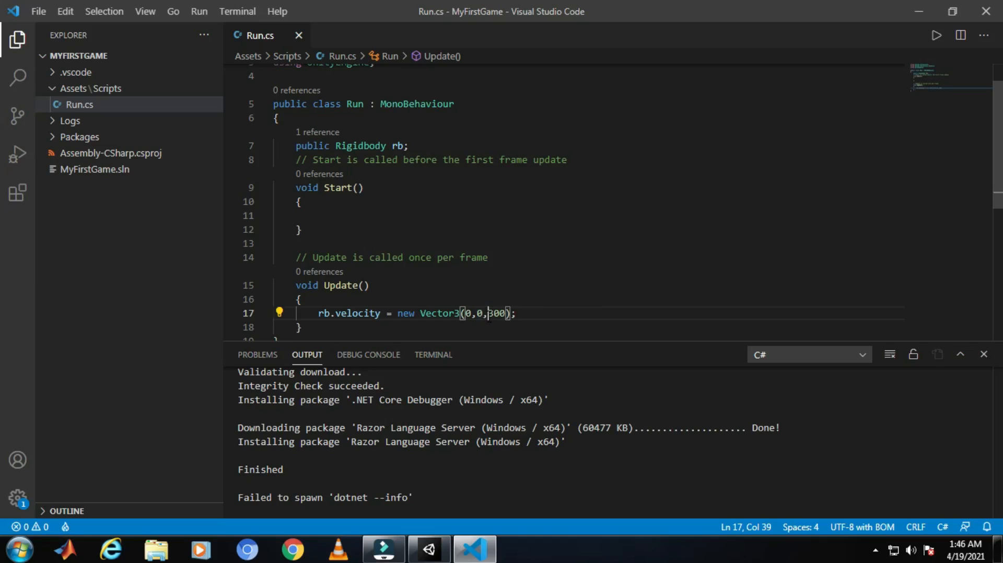
click(492, 313)
click(498, 315)
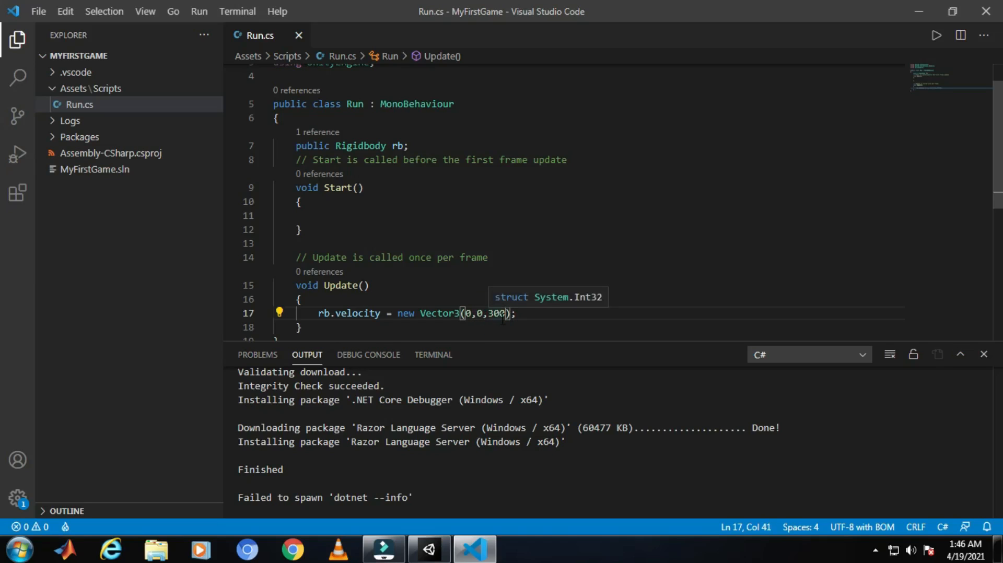
click(324, 302)
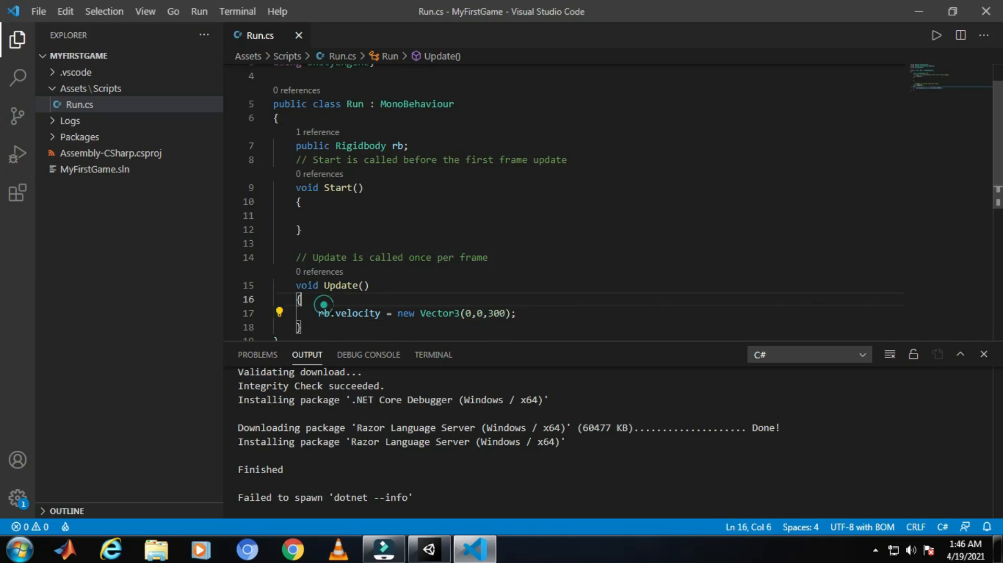
- Open Unity's Console, remove the semicolon ending the velocity statement in Run.cs, save the script and check the Console for errors
click(429, 549)
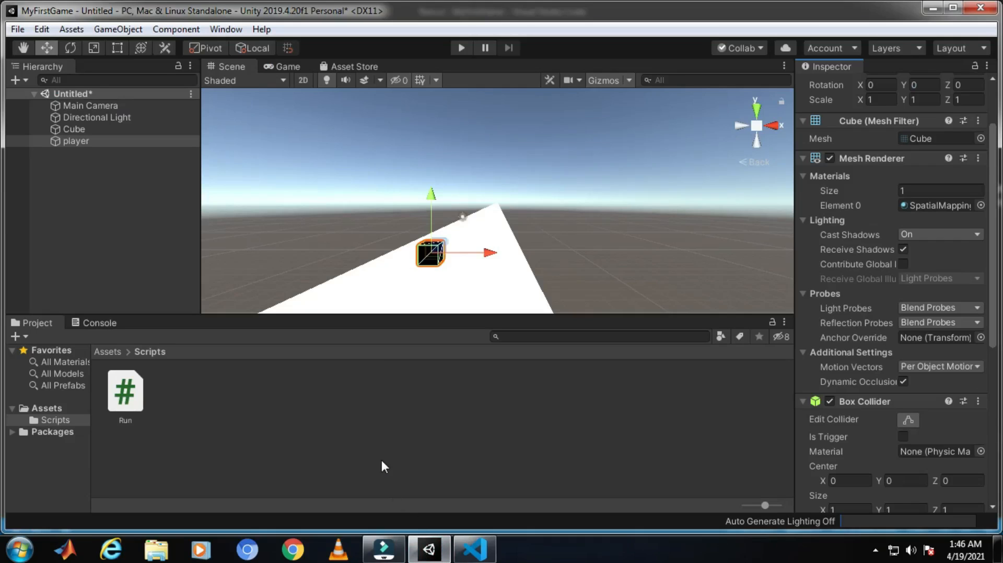
click(95, 325)
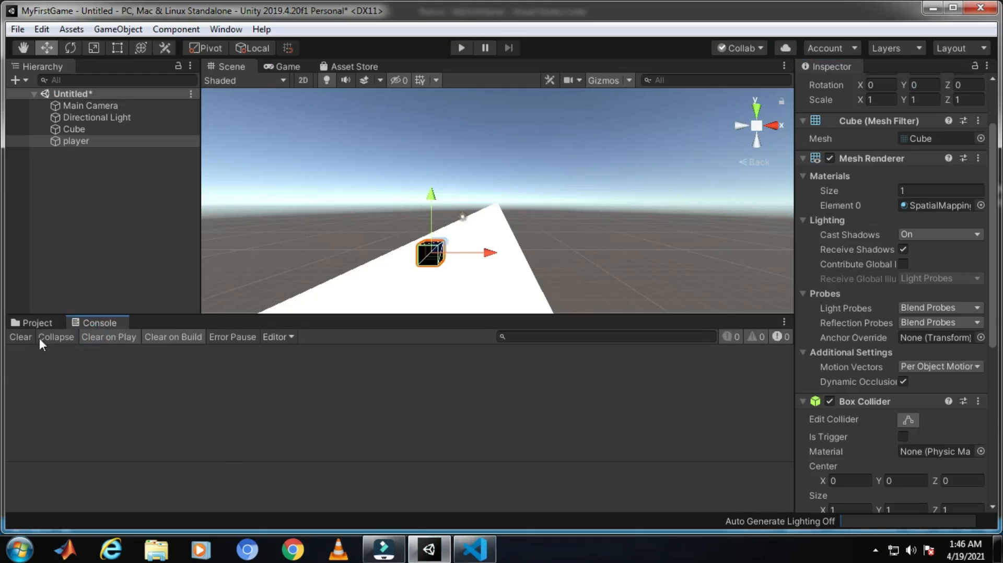
click(474, 549)
click(529, 313)
key(BackSpace)
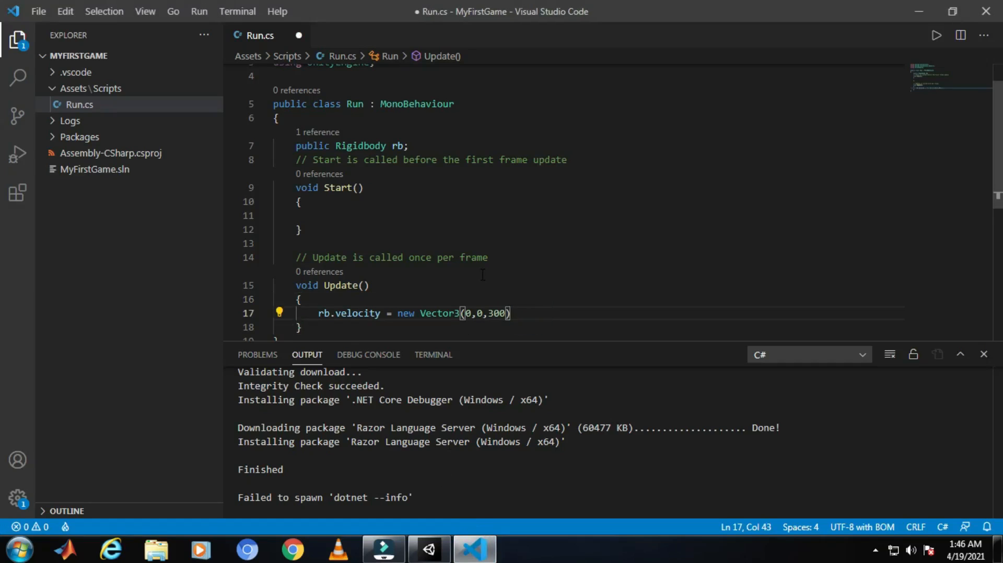
key(ctrl+s)
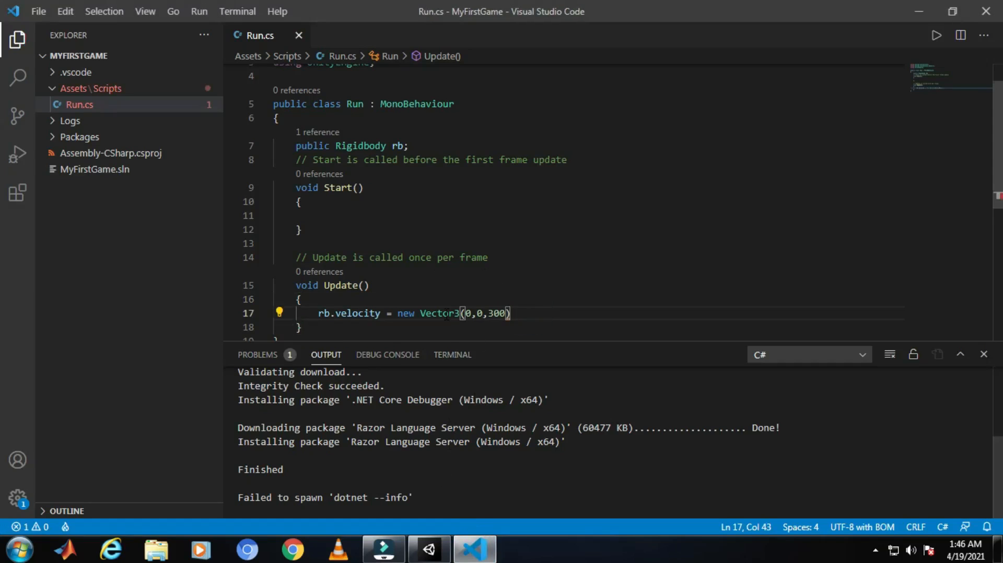
click(428, 549)
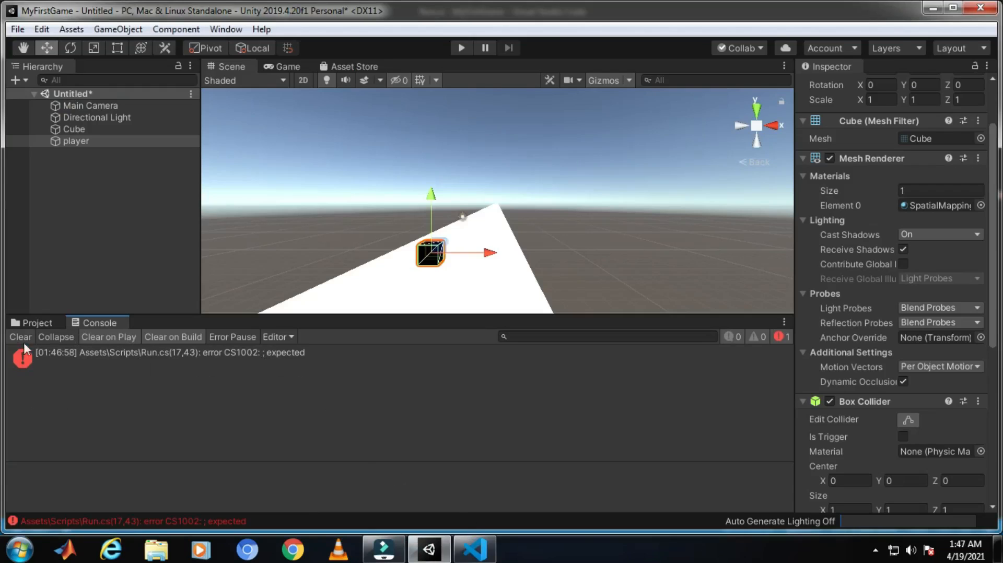
- Restore the semicolon at the end of the velocity statement in Run.cs and save the script
click(471, 547)
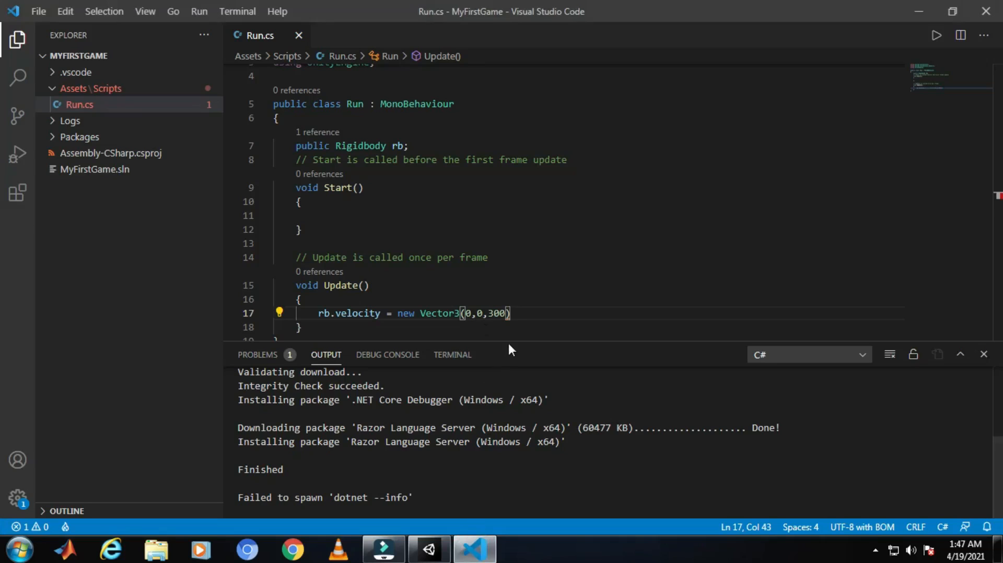
text(;)
key(ctrl+s)
- Switch to Unity, run the scene in play mode to watch the player's speed, and stop it
click(429, 548)
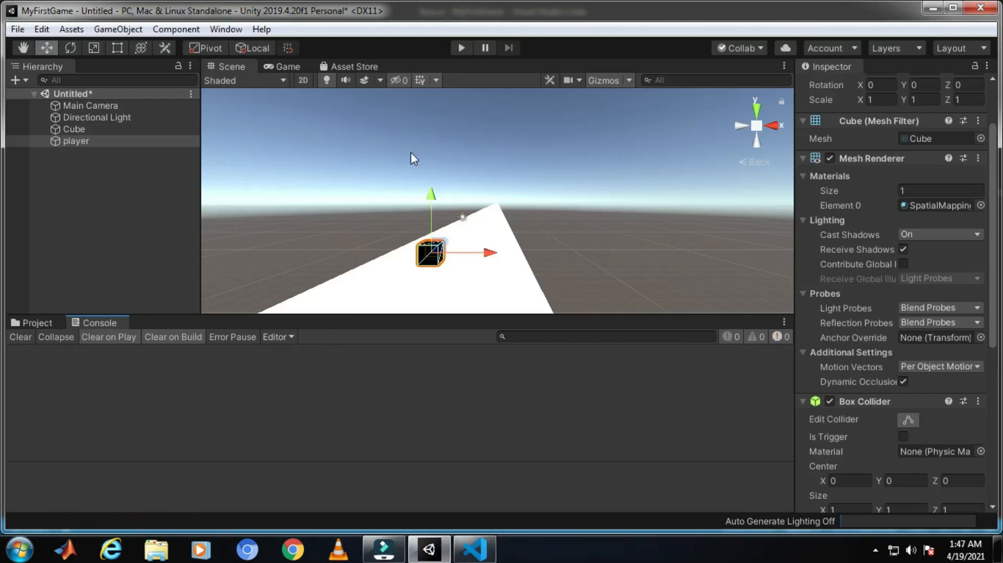
click(461, 48)
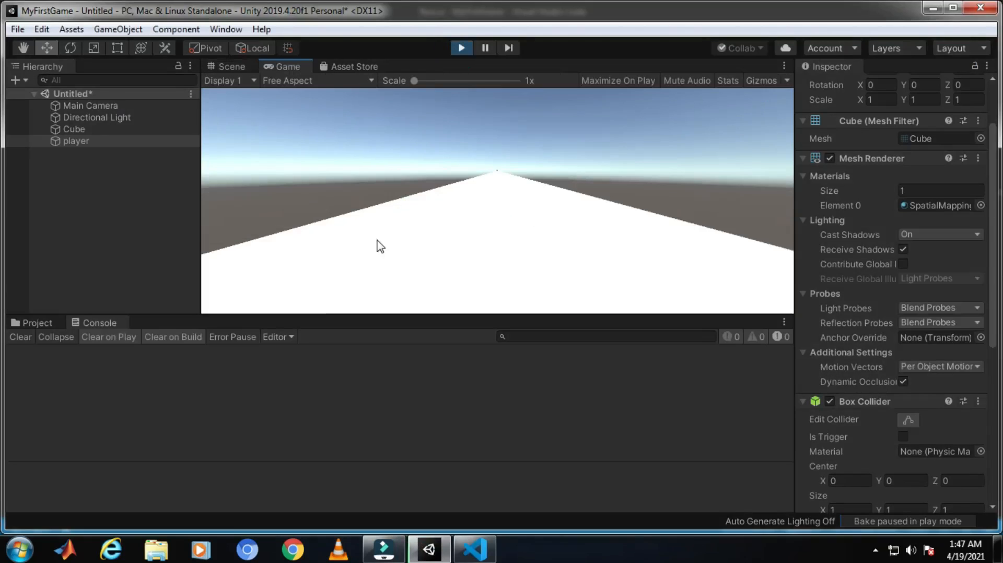
click(459, 48)
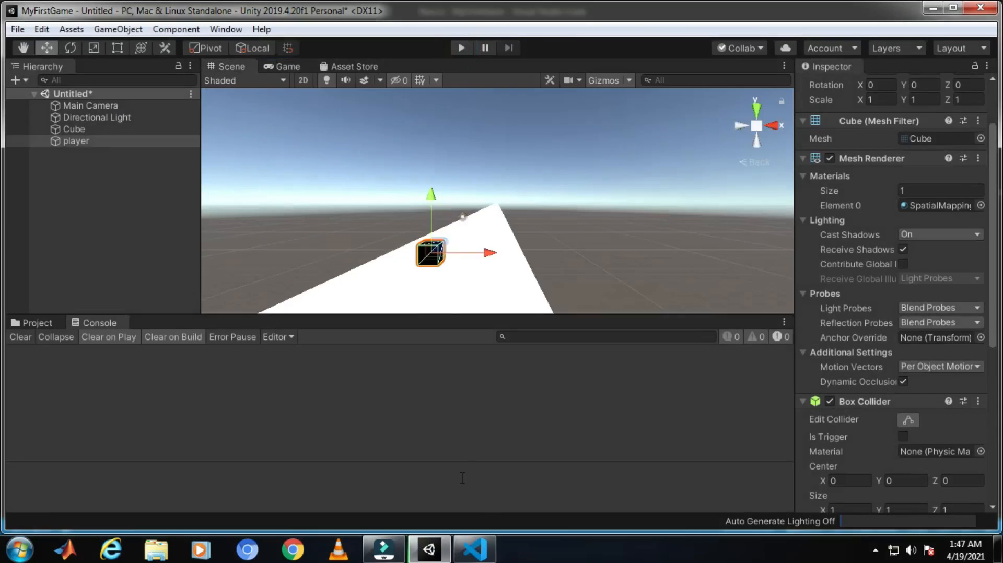
- Switch to Visual Studio Code, set the Vector3 Z value in the velocity statement to 30 and save Run.cs
click(475, 547)
click(505, 313)
key(BackSpace)
key(ctrl+s)
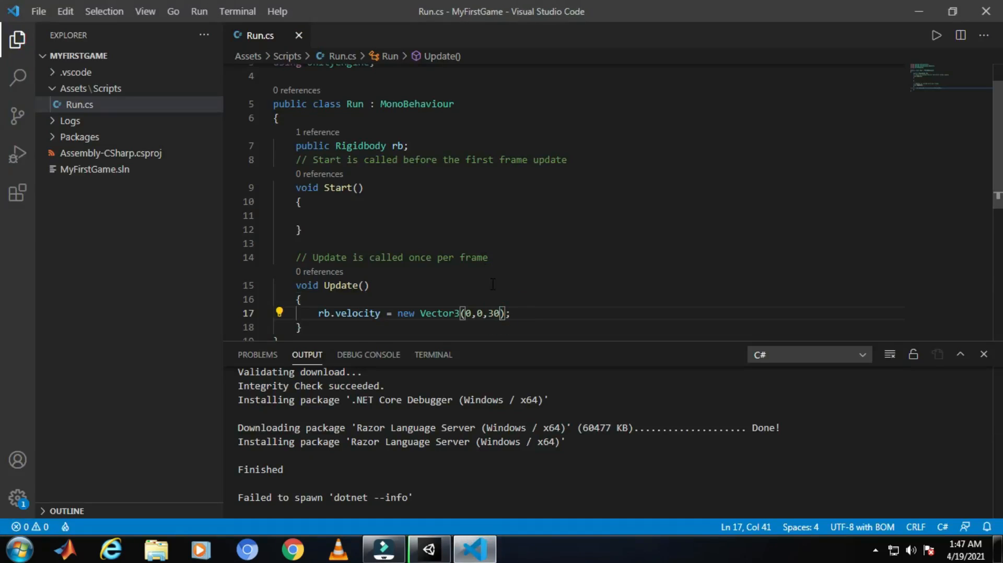
- Play the scene in Unity to test the player's movement at velocity 30, and stop it
click(428, 549)
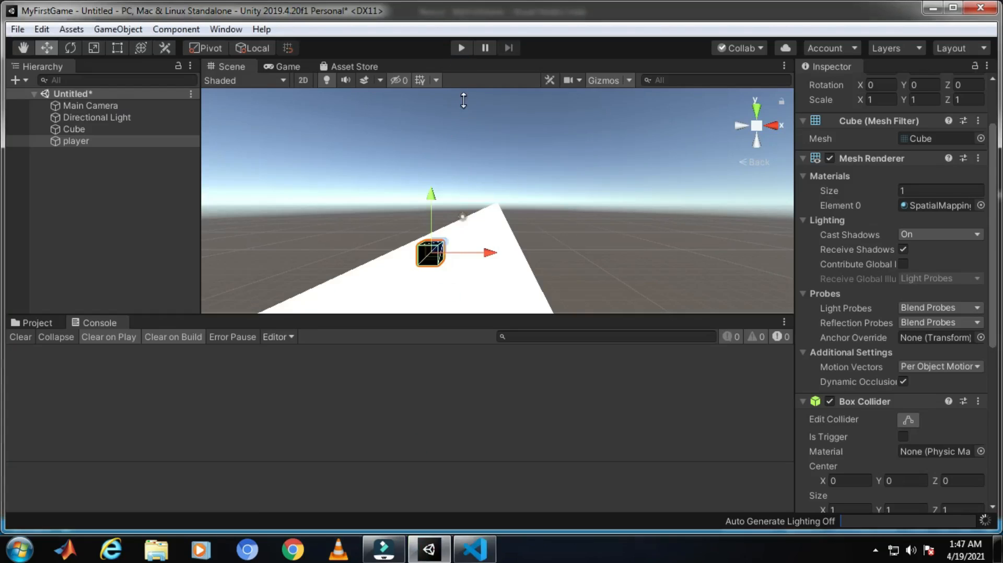
click(461, 48)
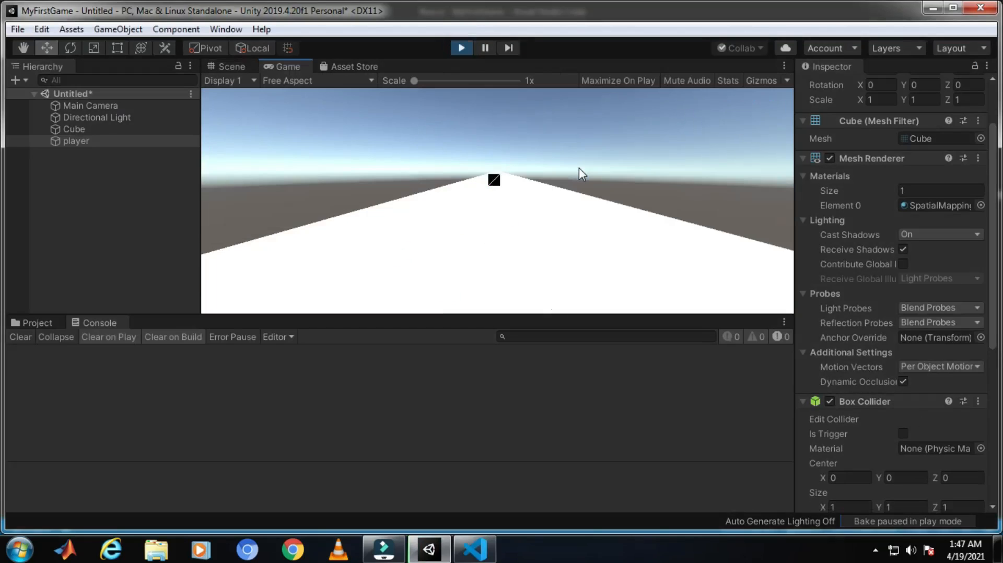
click(462, 49)
- Switch to Visual Studio Code, set the Vector3 Z value in the velocity statement to 7 and save Run.cs
click(475, 548)
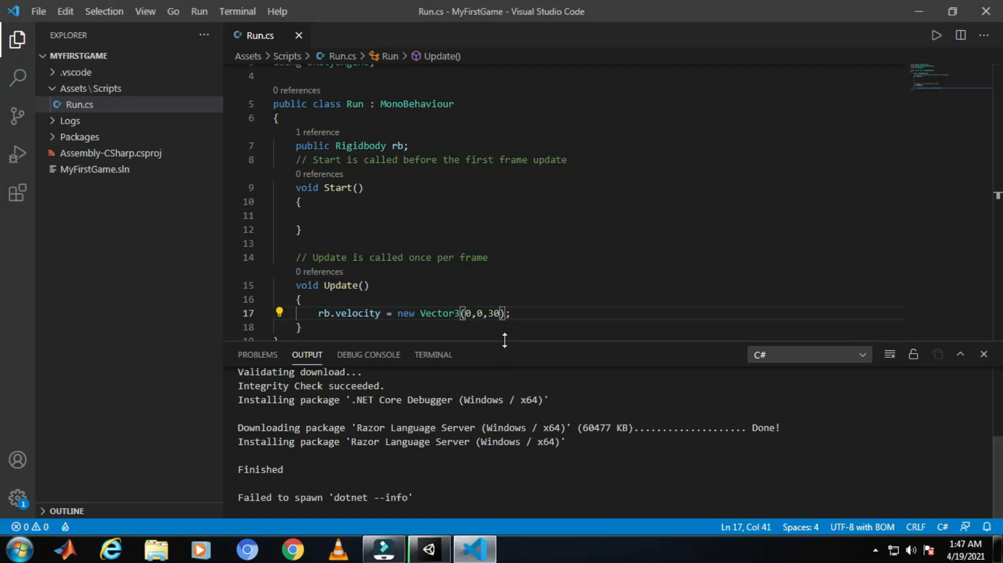
key(BackSpace)
key(BackSpace)
text(1)
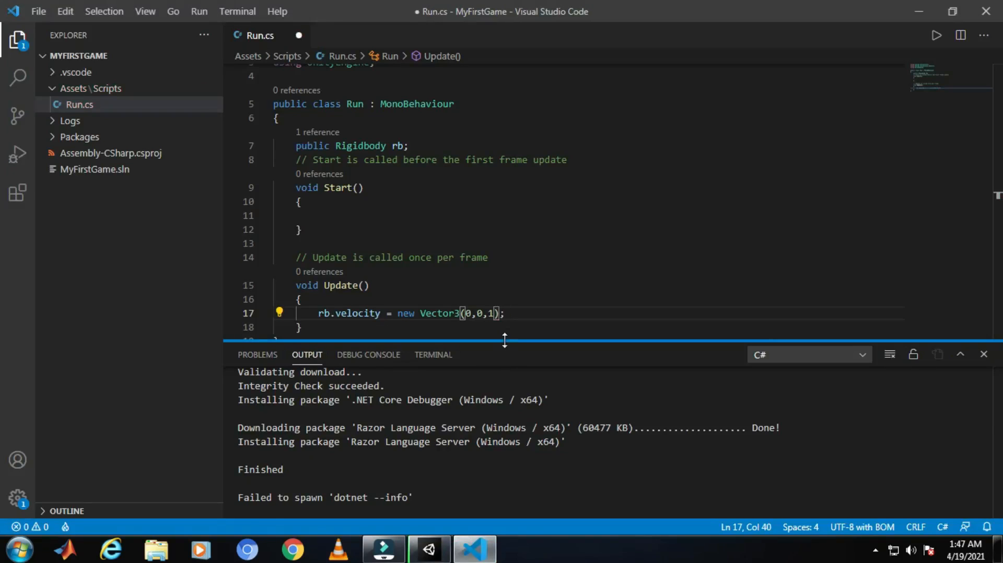
key(BackSpace)
text(7)
key(ctrl+s)
- Play the scene in Unity to test the player's movement at velocity 7, and stop it
click(429, 548)
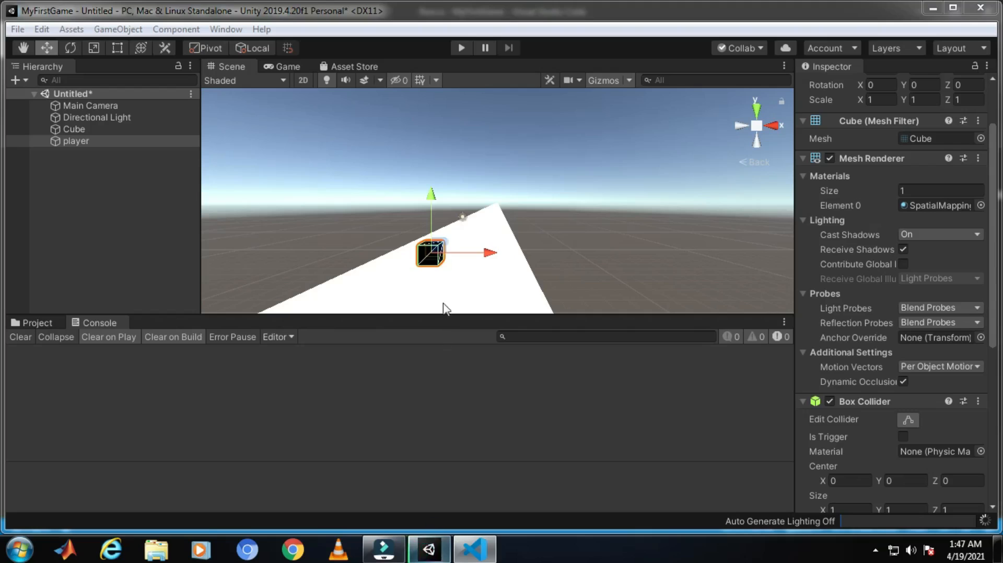
click(461, 48)
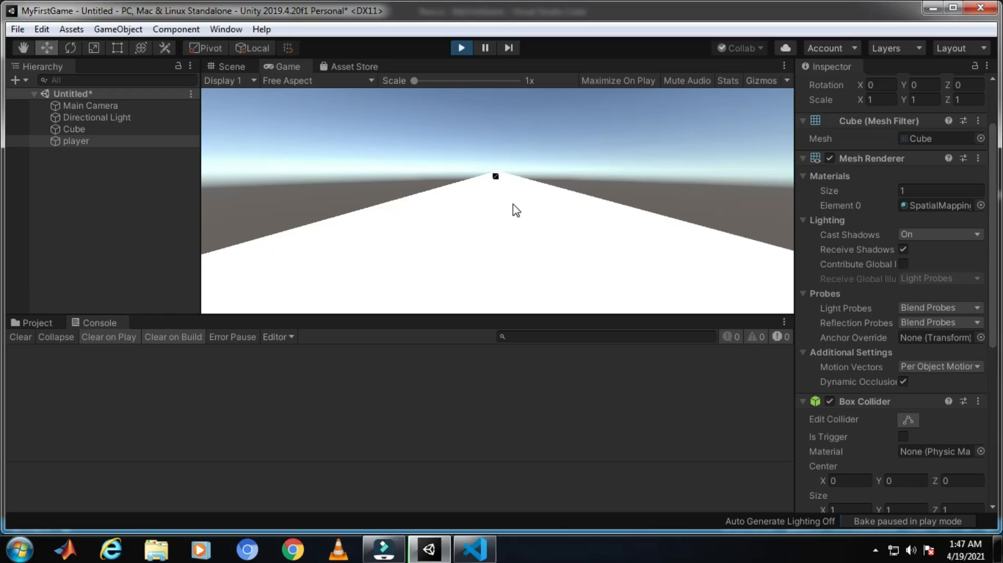
click(457, 48)
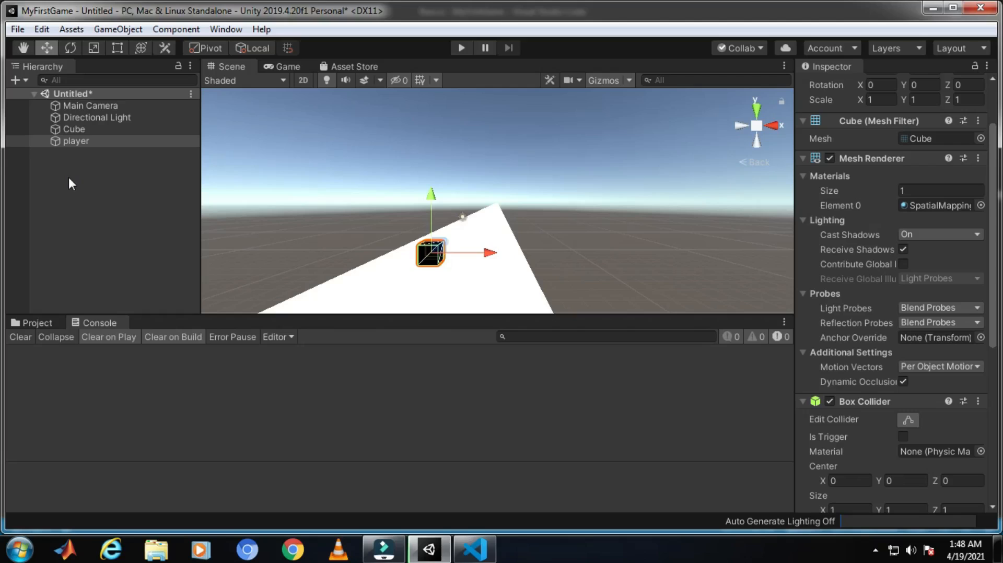
- Make Main Camera a child of the player object, and test in play mode whether it follows the player
click(88, 106)
drag(88, 105, 76, 142)
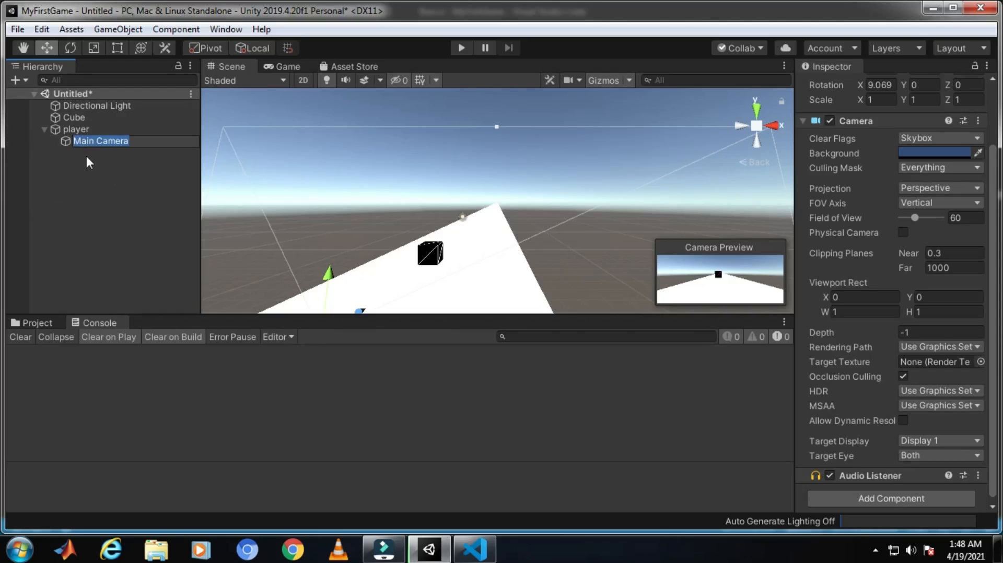
click(461, 48)
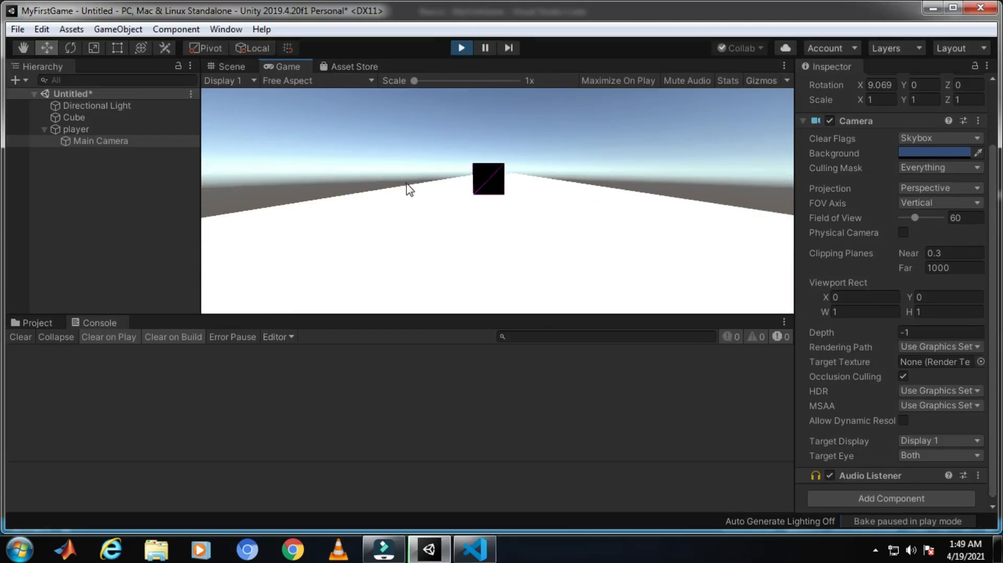
click(461, 48)
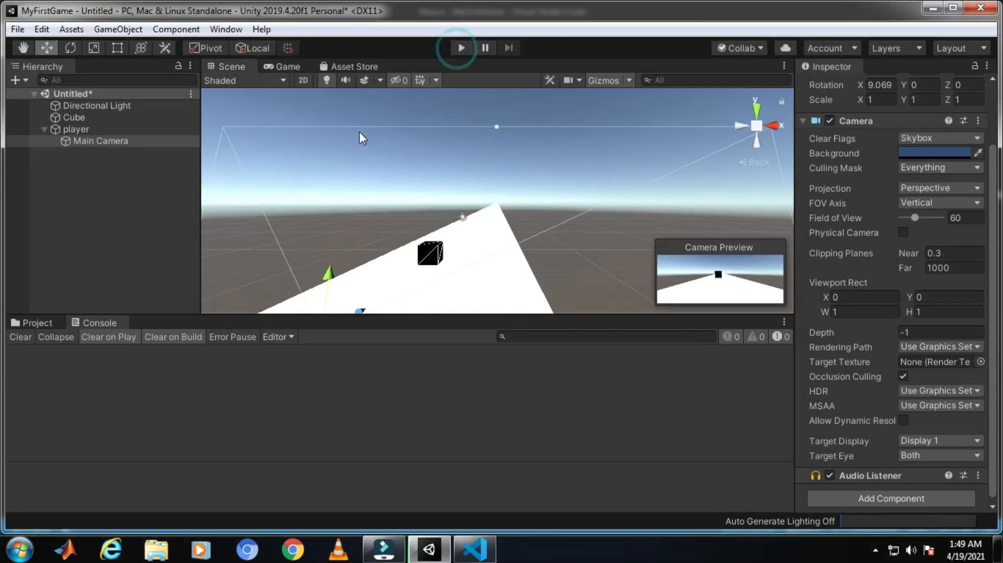
- Add a new 3D cube to the scene and move it forward along the Z axis to about -1.97
right_click(57, 172)
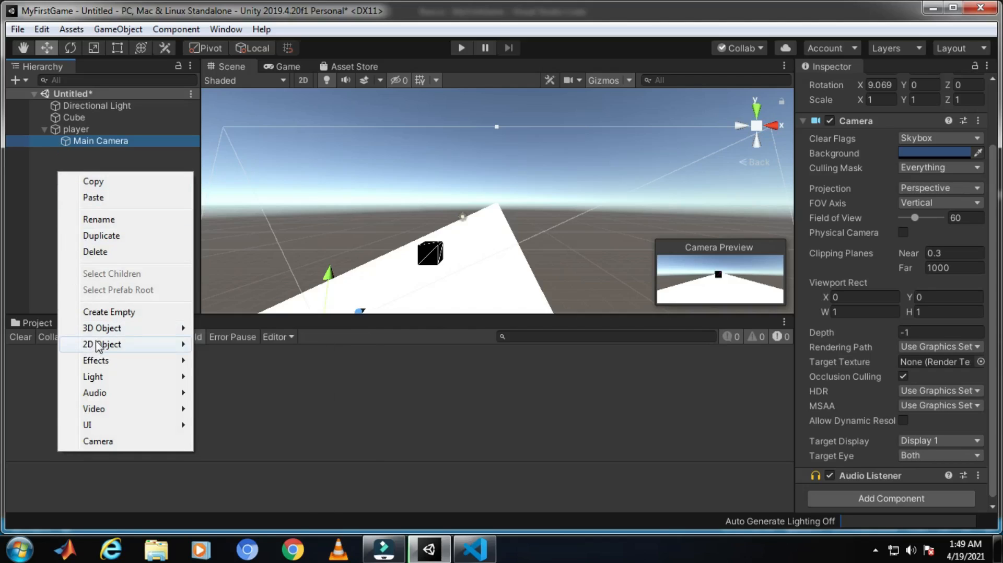
click(218, 328)
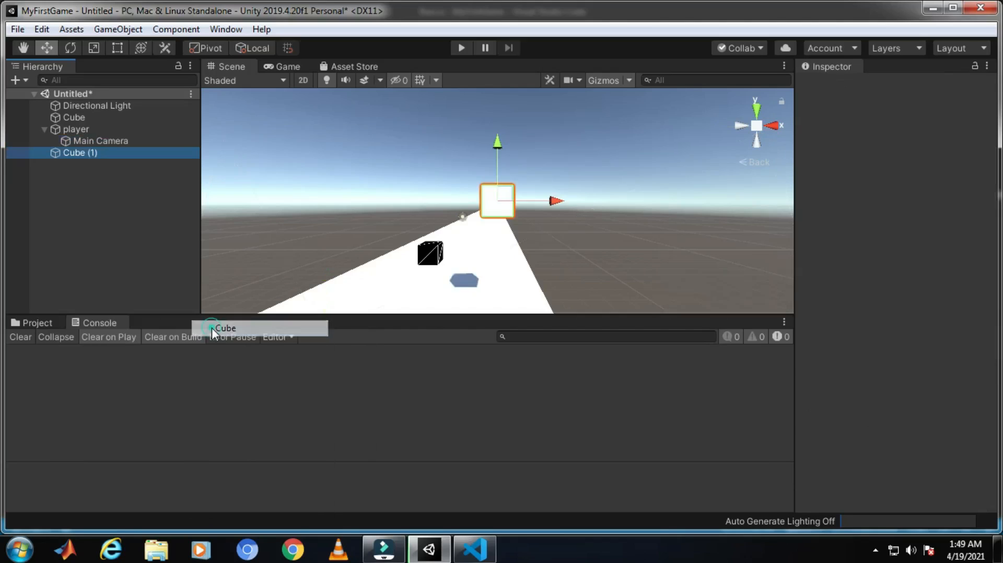
scroll(456, 258, down, 4)
middle_drag(451, 258, 405, 255)
click(774, 125)
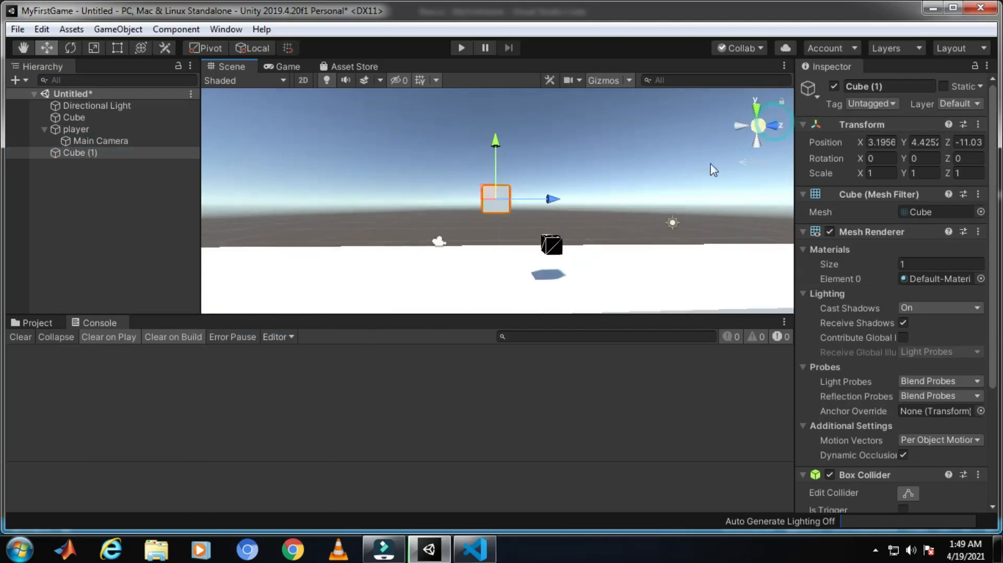
drag(588, 199, 794, 202)
- Move the new cube ahead of the player to about Z 21.06 and lower it towards the track at about Y 2.24
scroll(603, 206, down, 3)
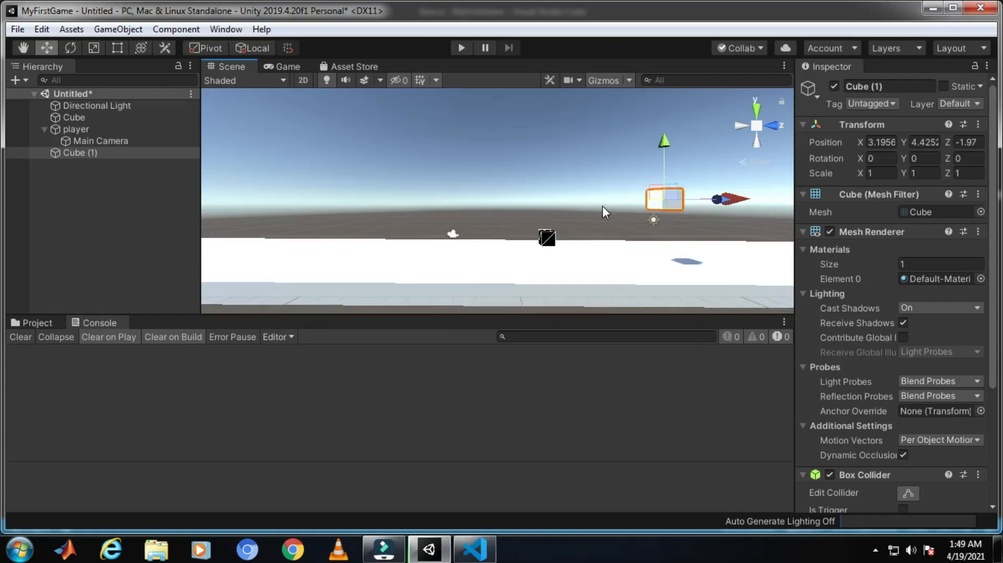
middle_drag(509, 244, 463, 252)
drag(517, 216, 646, 218)
click(679, 217)
click(594, 214)
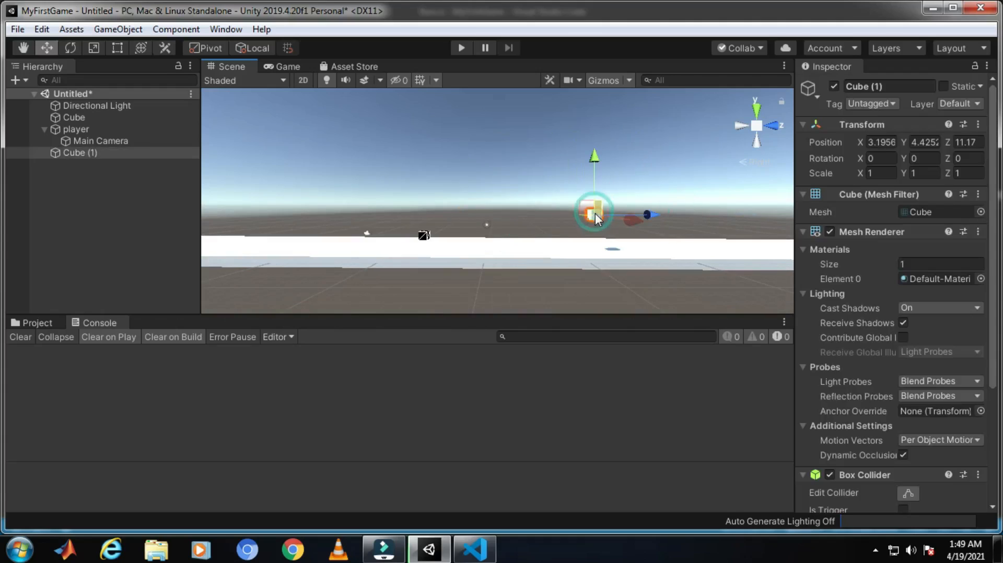
drag(653, 214, 748, 219)
drag(689, 170, 691, 191)
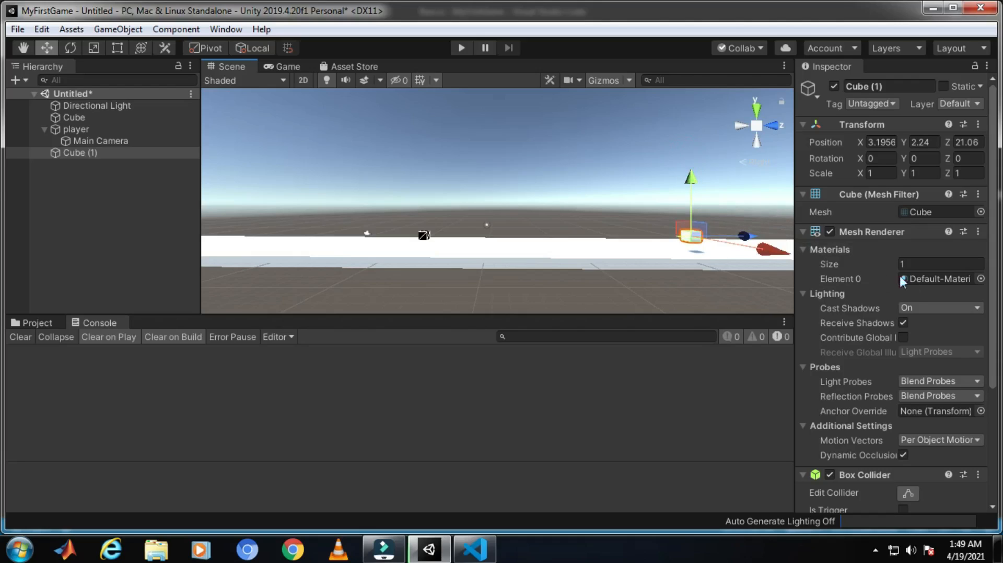
- Assign the SpatialMappingWireframe material to Element 0 of the new cube's Mesh Renderer
click(981, 278)
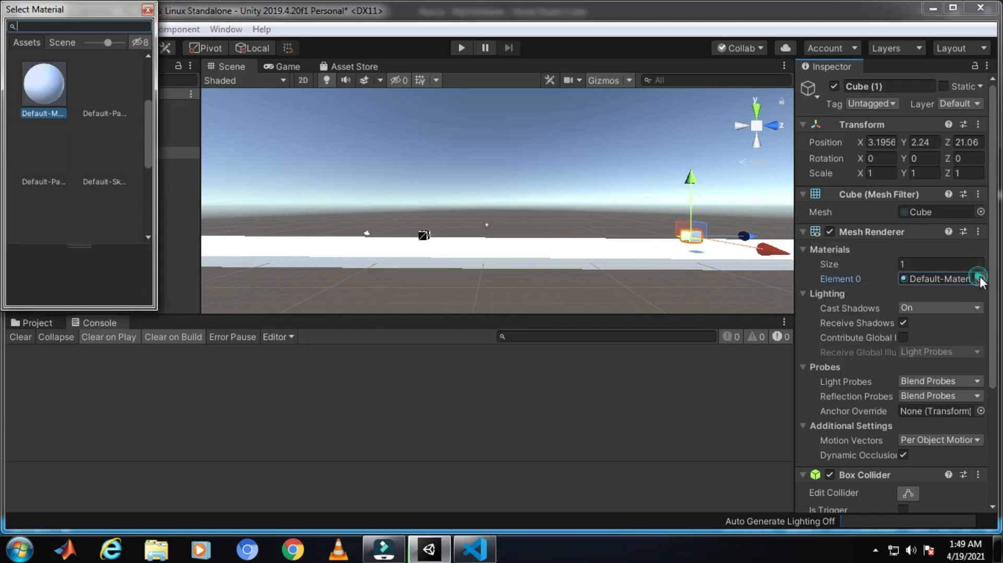
scroll(101, 191, down, 5)
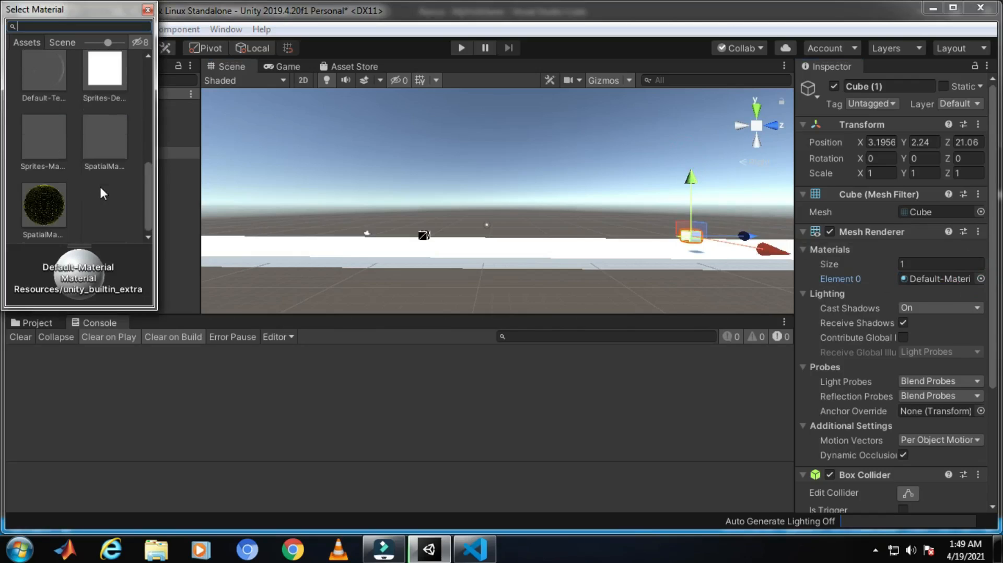
click(53, 207)
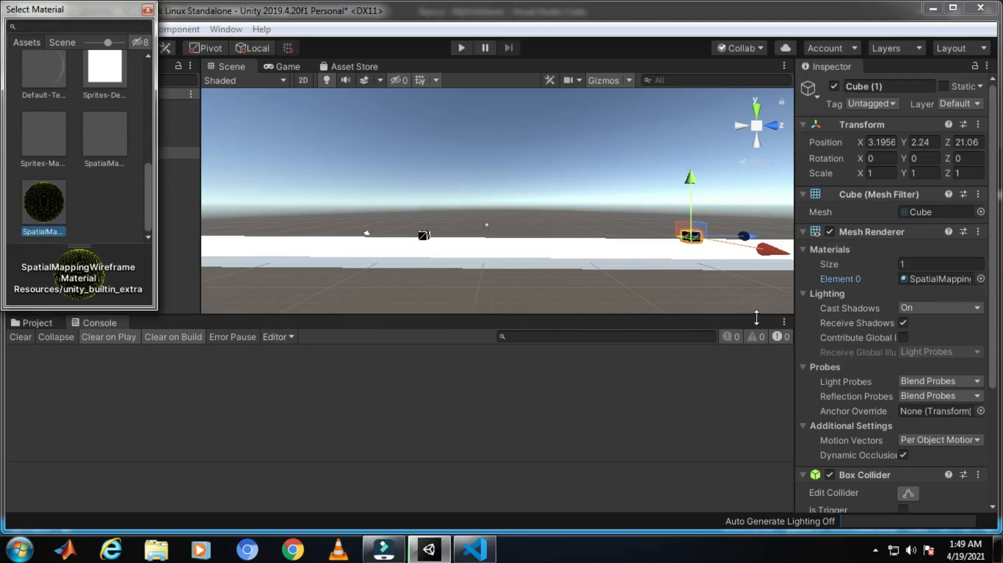
scroll(949, 424, down, 5)
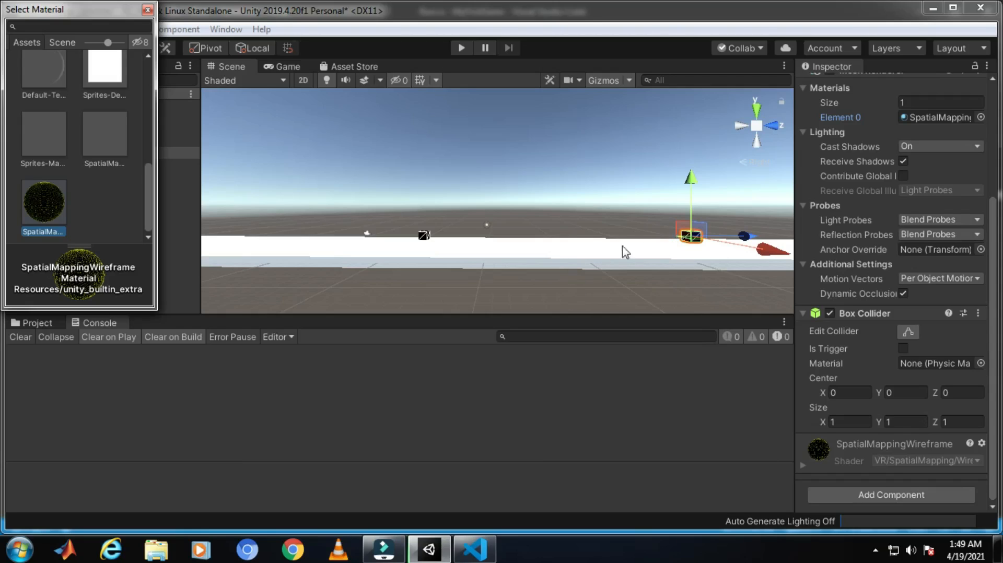
click(748, 234)
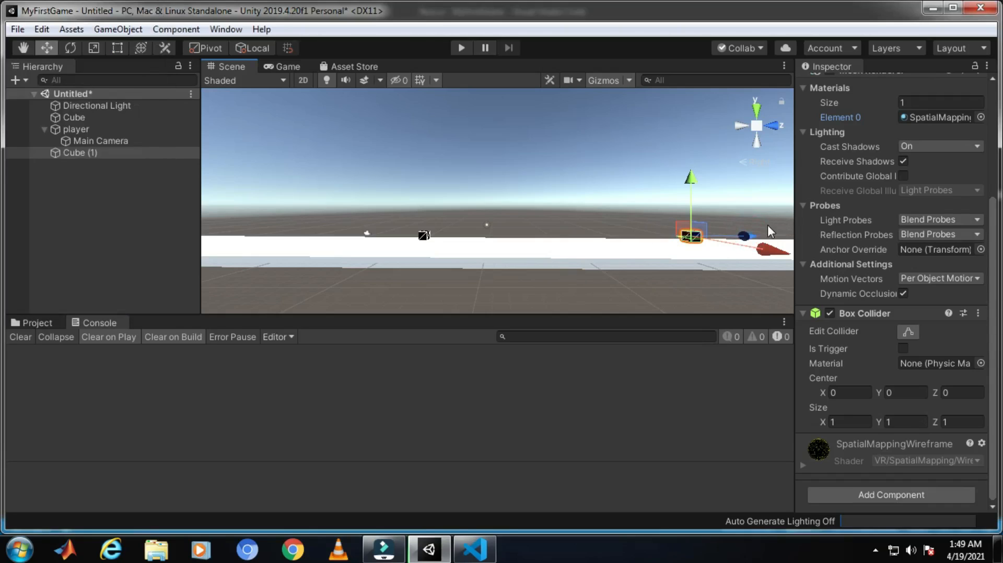
- Duplicate Cube (1) twice and move each copy farther ahead along the track on the Z axis
middle_drag(687, 276, 543, 300)
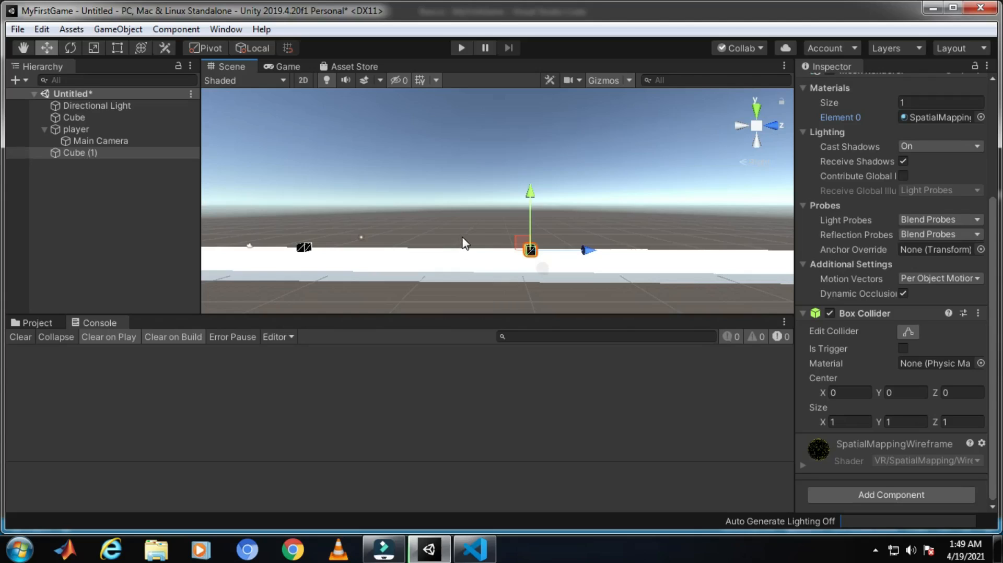
key(ctrl+d)
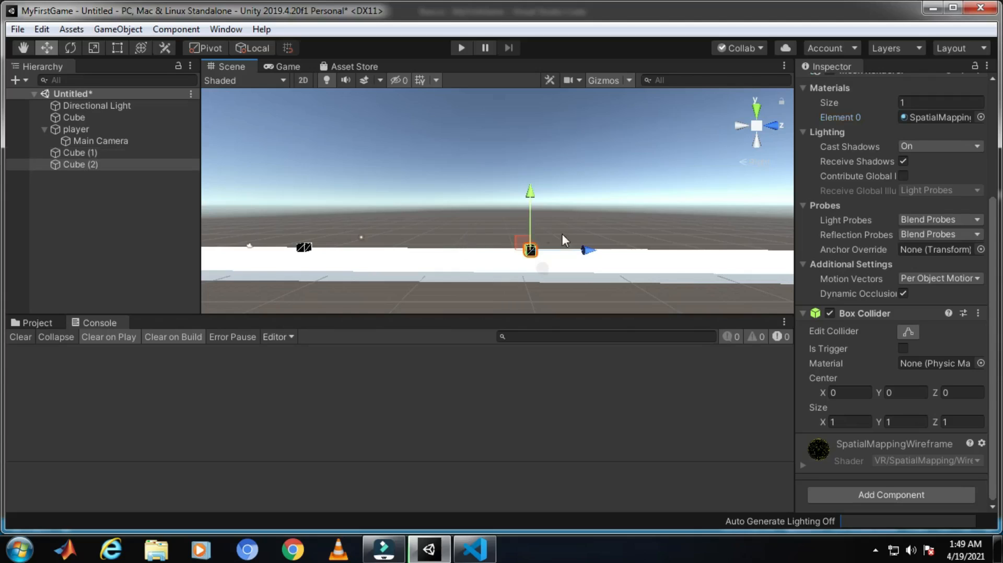
drag(587, 250, 774, 243)
middle_drag(674, 279, 493, 299)
drag(588, 275, 783, 272)
key(ctrl+d)
middle_drag(671, 302, 441, 242)
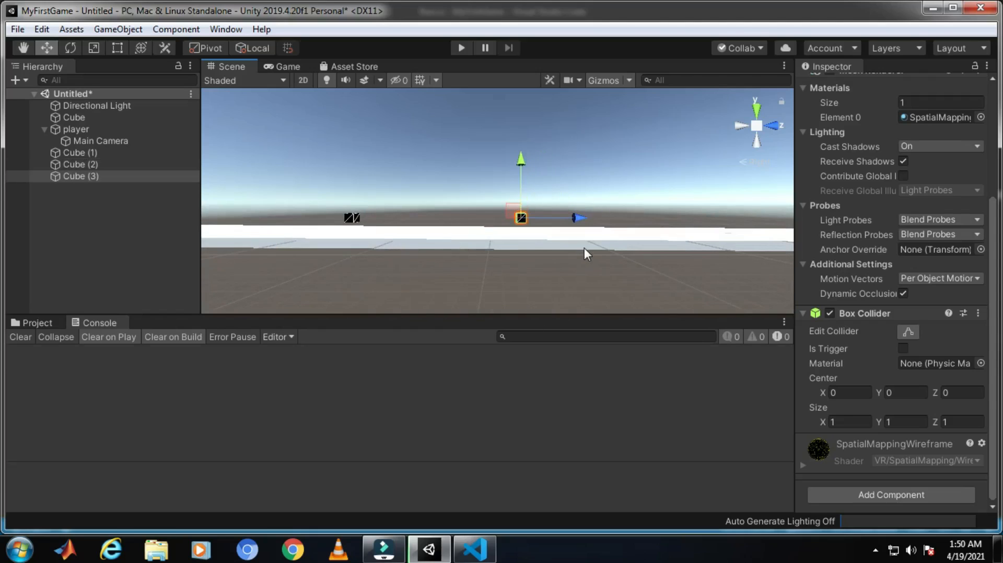
- Duplicate the foremost cube two more times, spacing each copy farther forward along the Z axis
key(ctrl+d)
drag(578, 218, 672, 257)
middle_drag(667, 252, 525, 290)
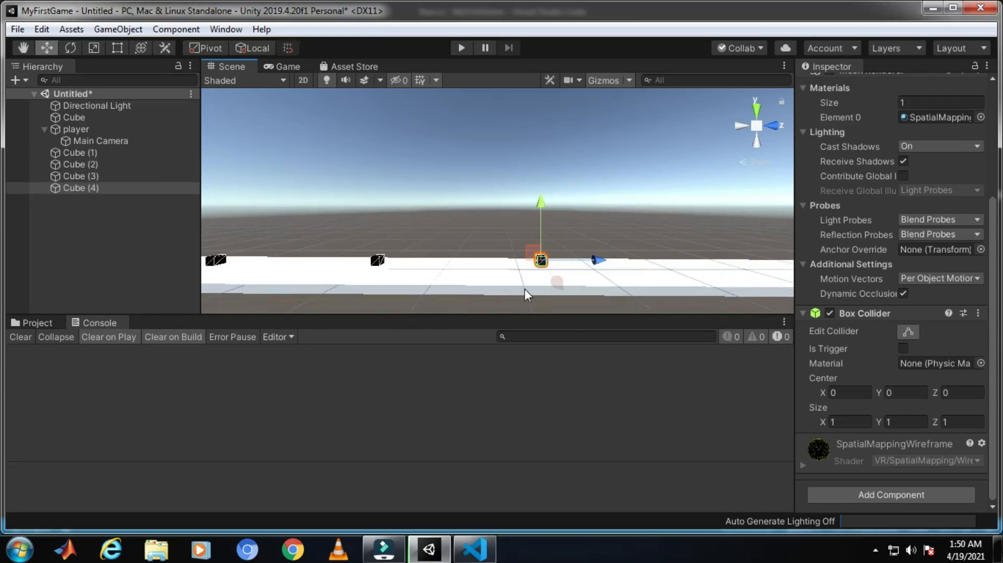
key(ctrl+d)
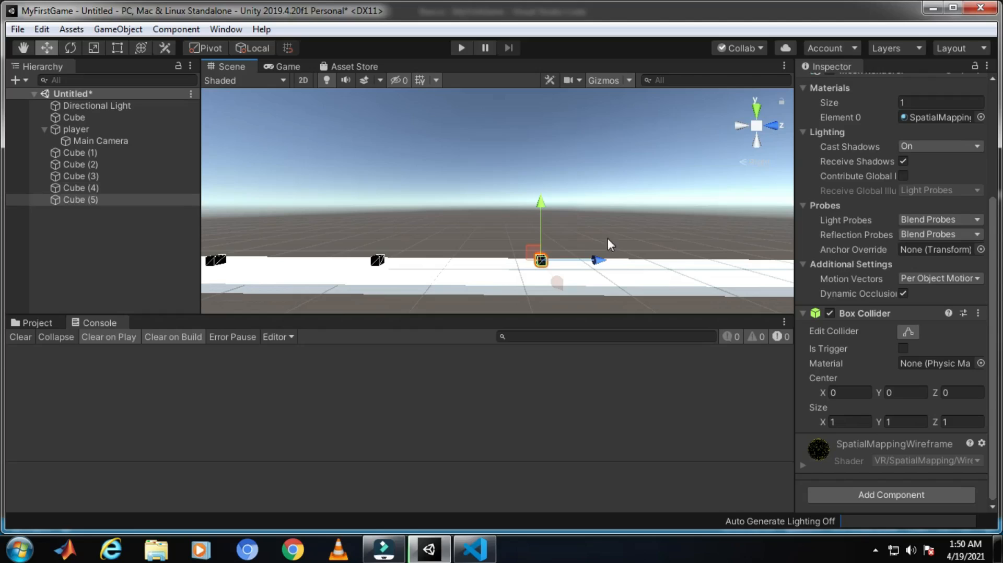
drag(595, 259, 703, 246)
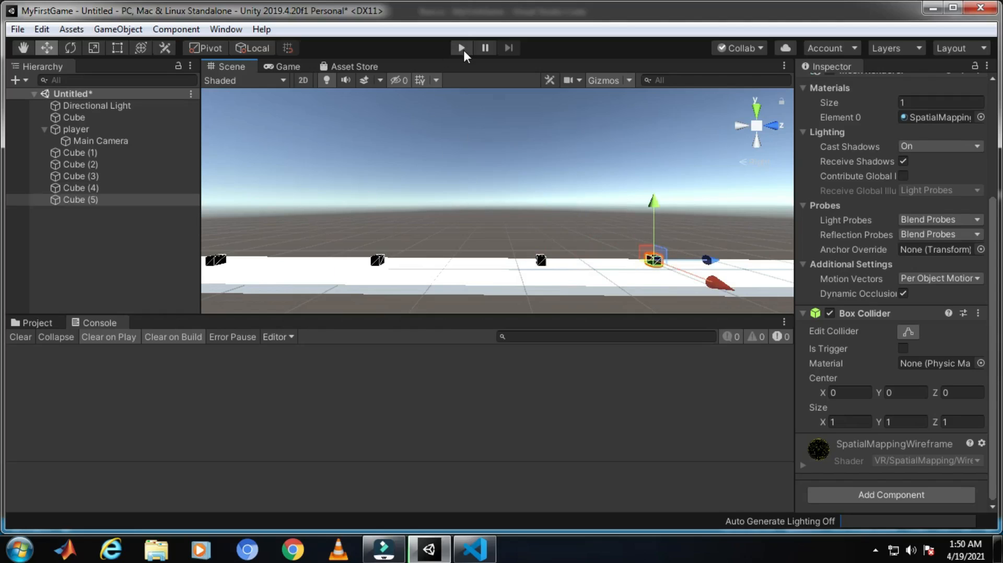
- Review the components of Cube (1), and test in play mode how the player runs past the row of cubes
click(113, 155)
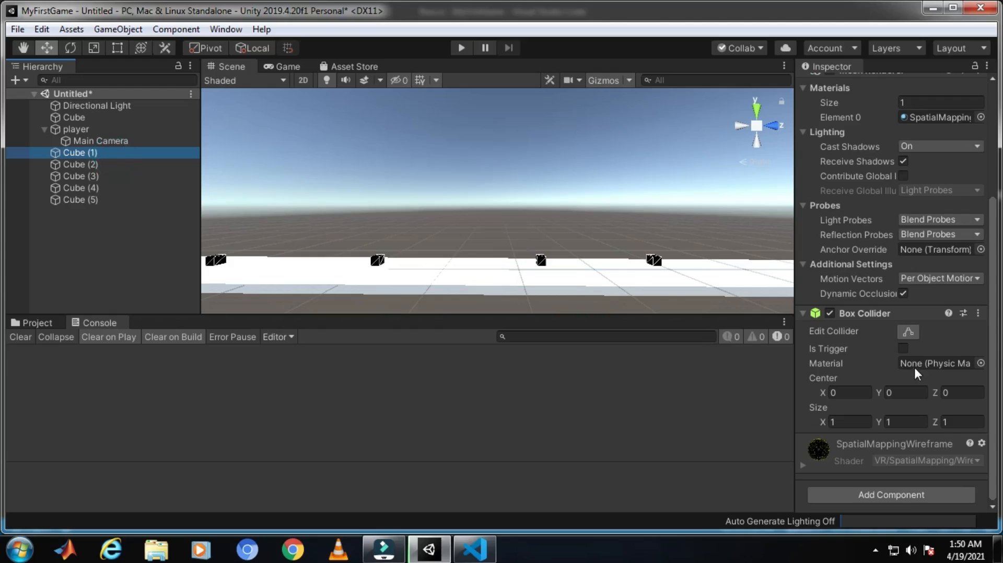
scroll(837, 419, up, 4)
scroll(934, 402, down, 4)
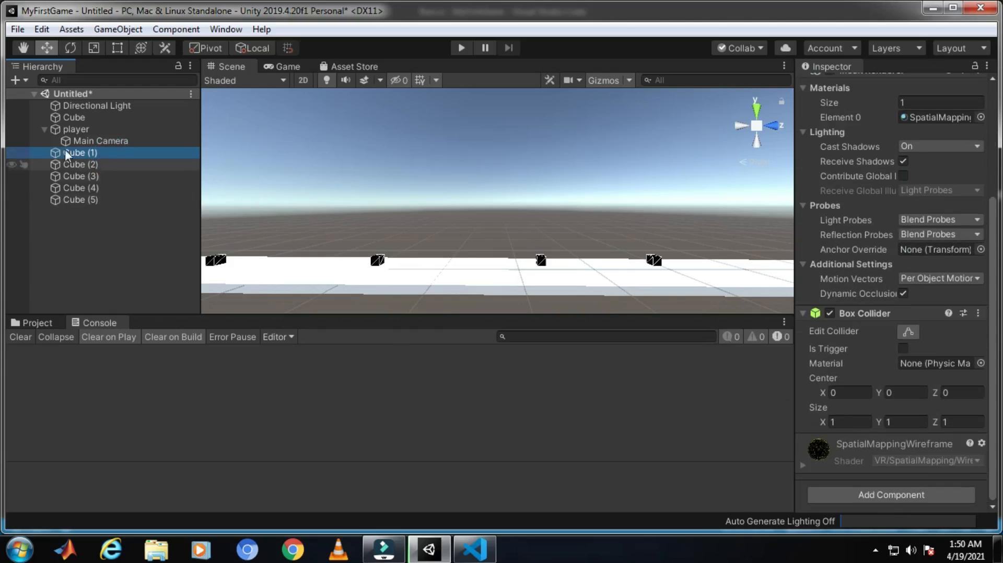
click(462, 48)
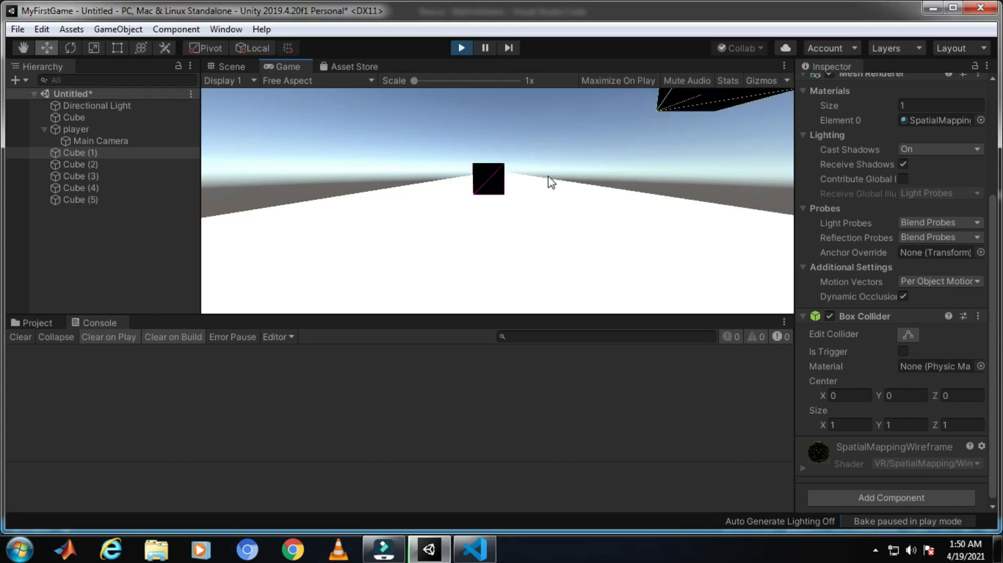
click(460, 48)
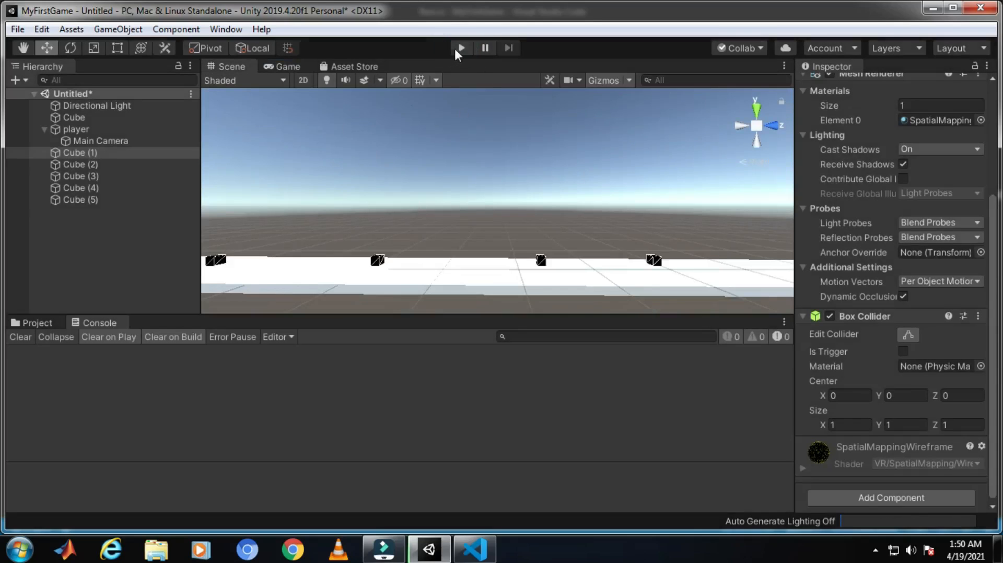
- Run the game again and compare the player's path with the cubes in Scene view from the side and back, then stop it
click(462, 47)
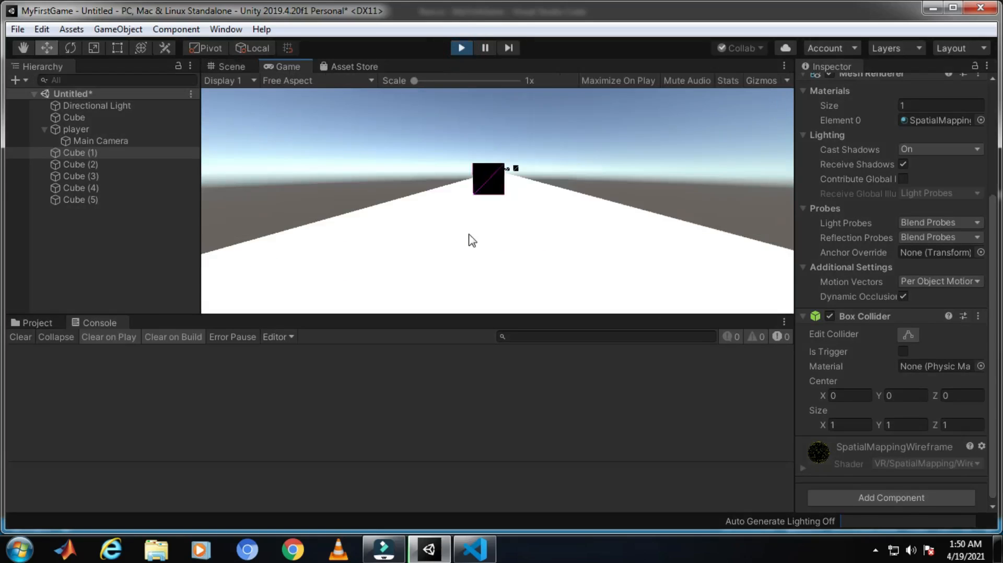
click(233, 66)
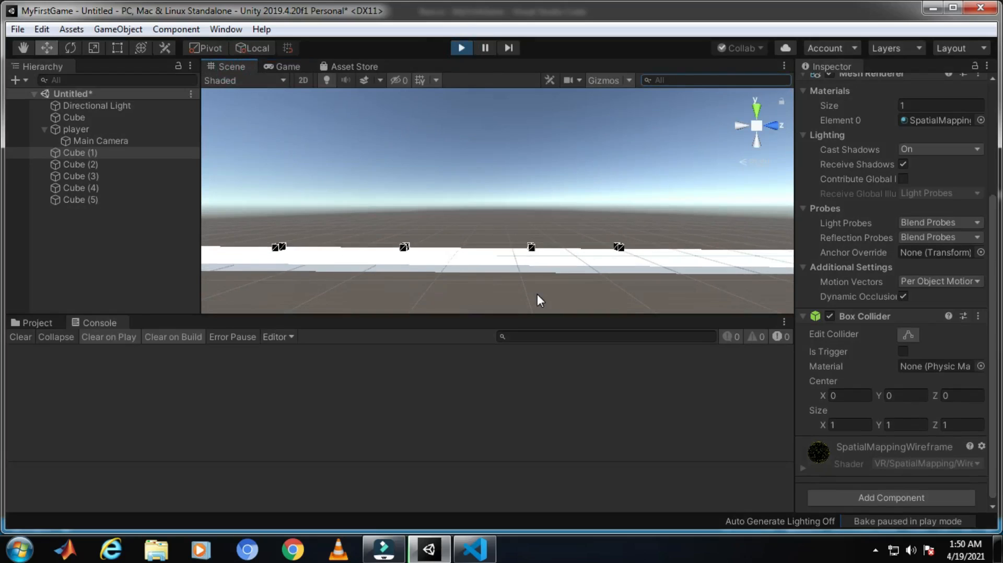
middle_drag(396, 257, 546, 274)
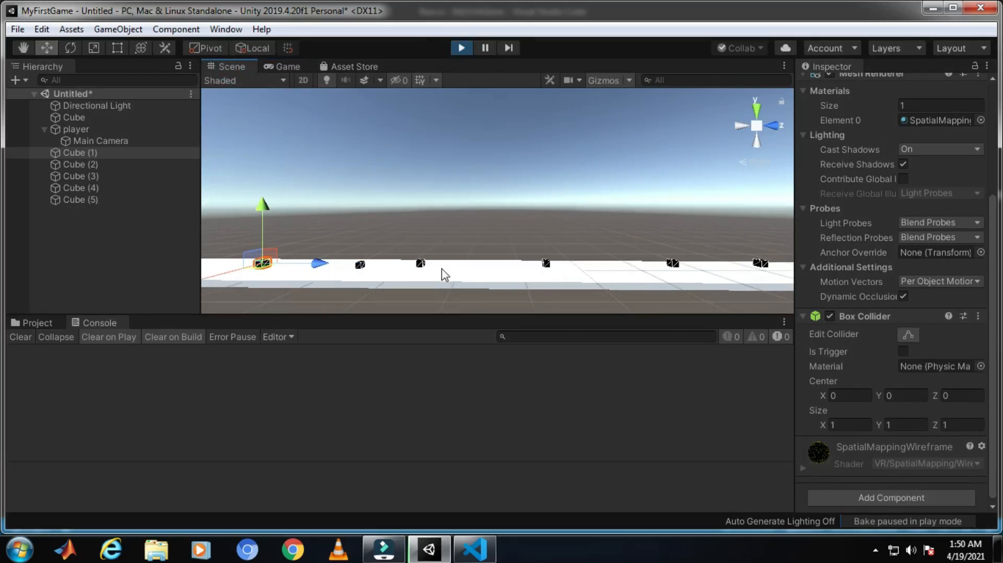
middle_drag(452, 307, 486, 306)
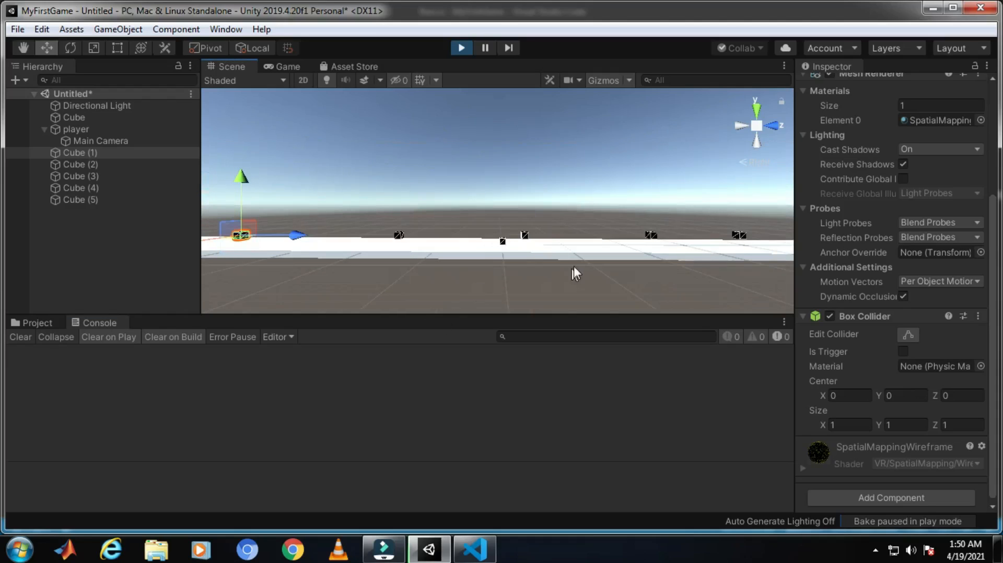
click(740, 127)
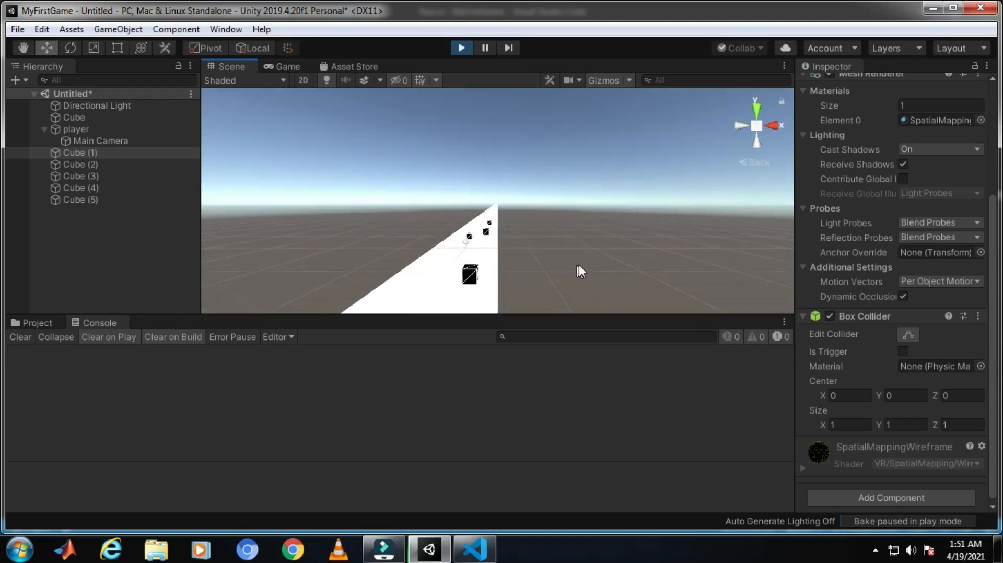
click(286, 68)
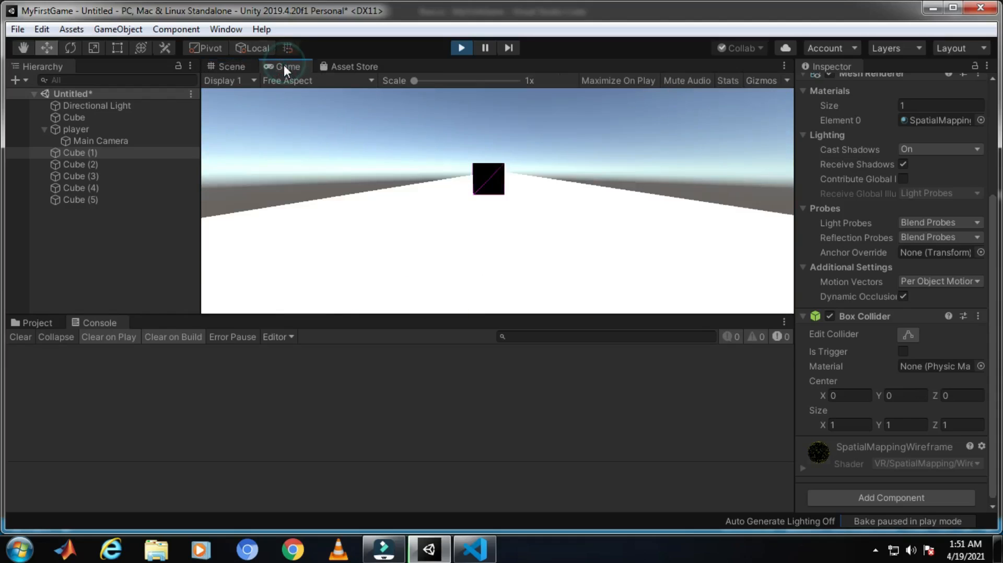
click(219, 62)
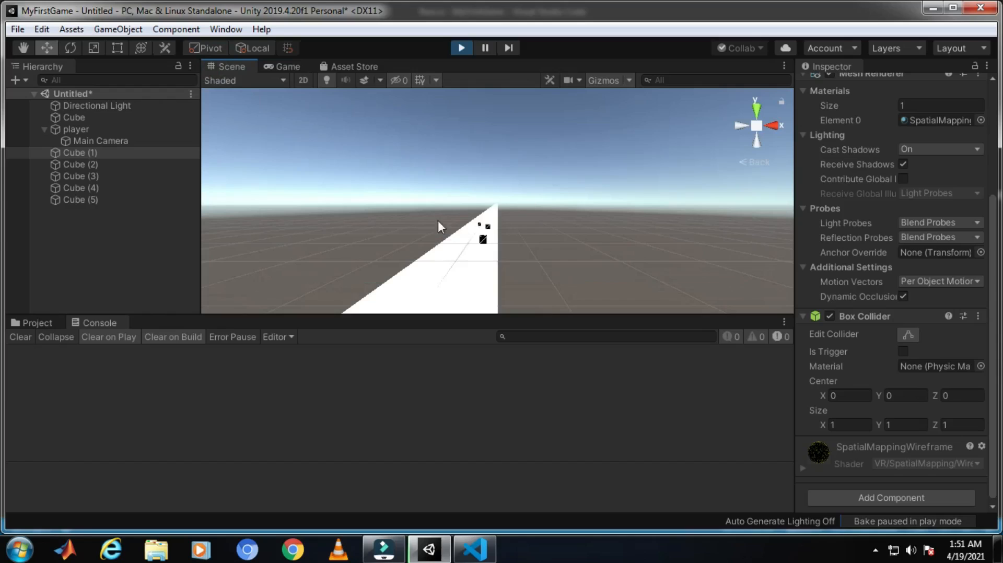
click(462, 48)
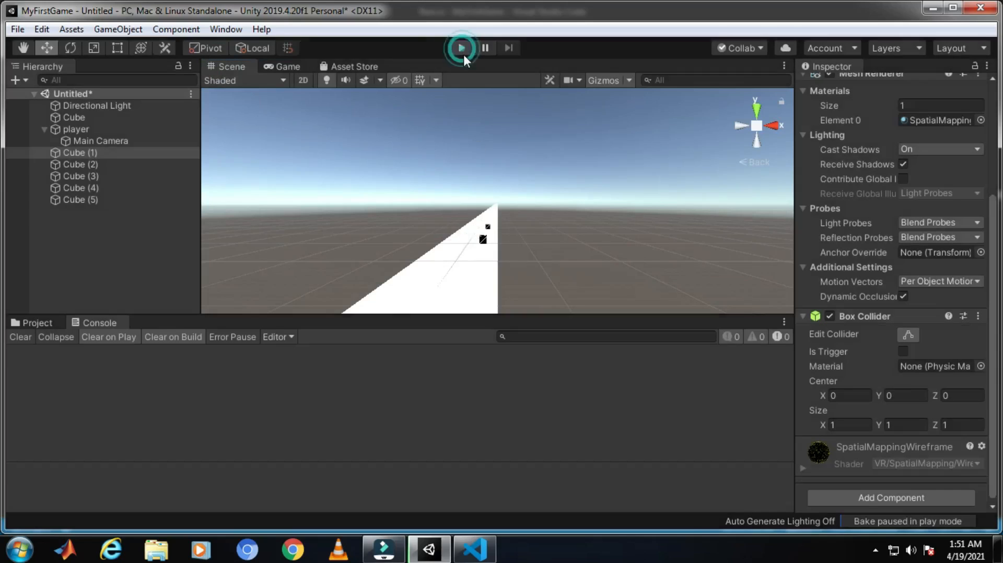